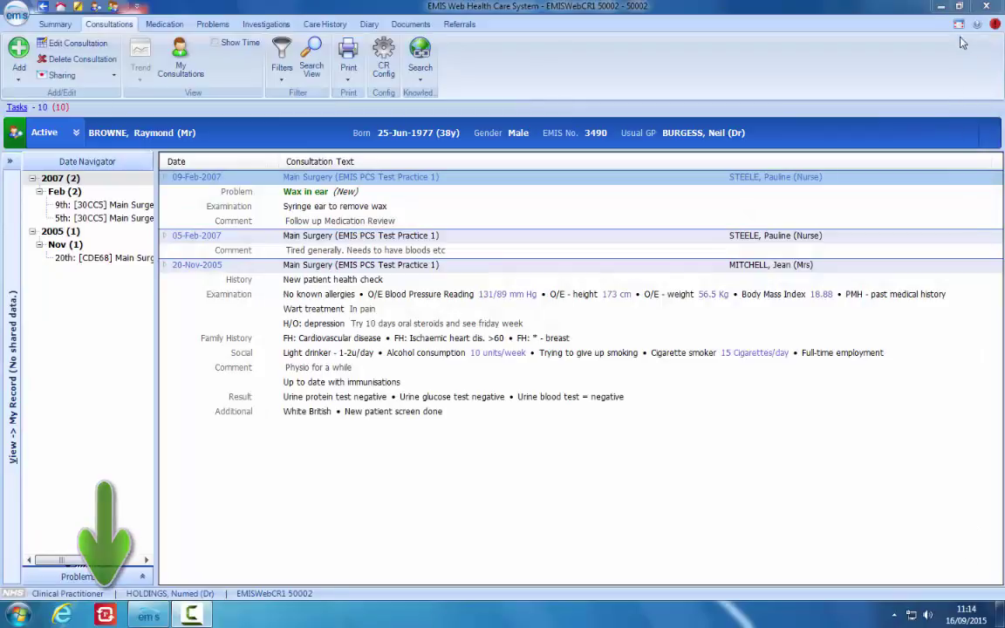
- Minimise EMIS, launch Intelligent Integration Interface from the desktop and start it
{"action": "left_click", "coordinate": [941, 9]}
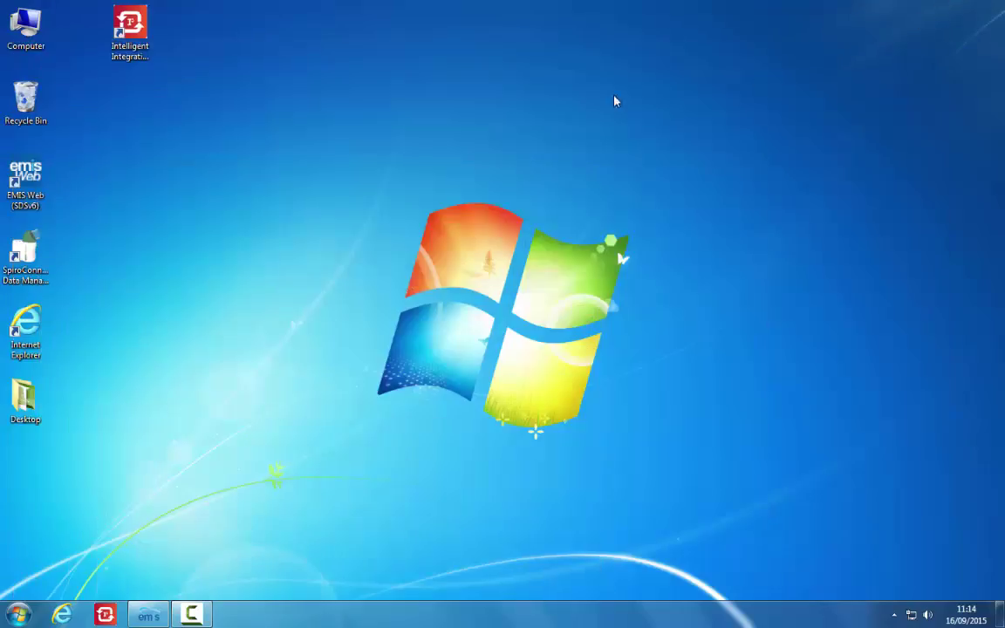
{"action": "left_click", "coordinate": [123, 33]}
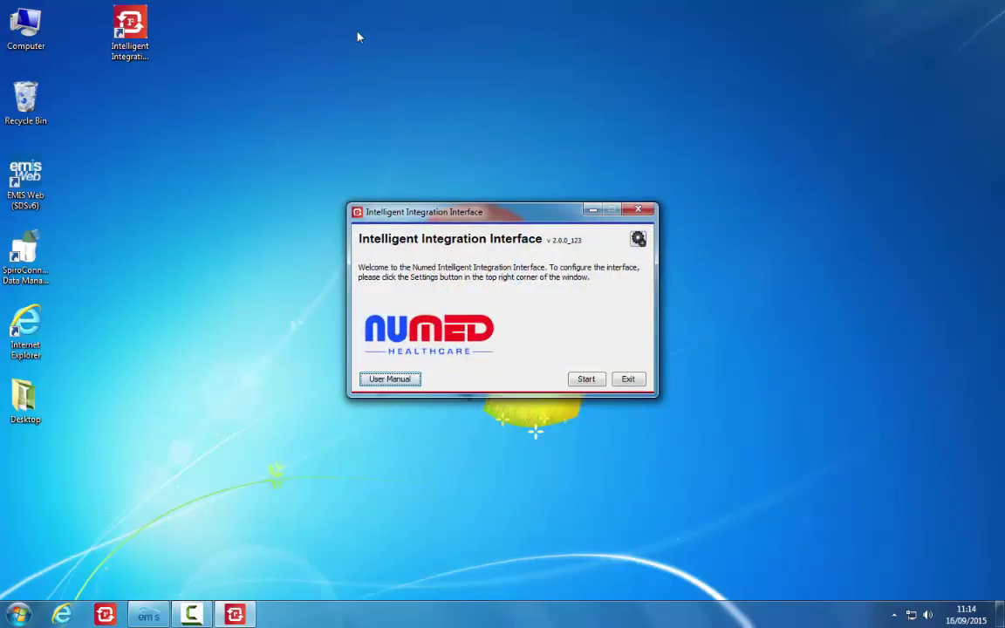
{"action": "left_click", "coordinate": [582, 380]}
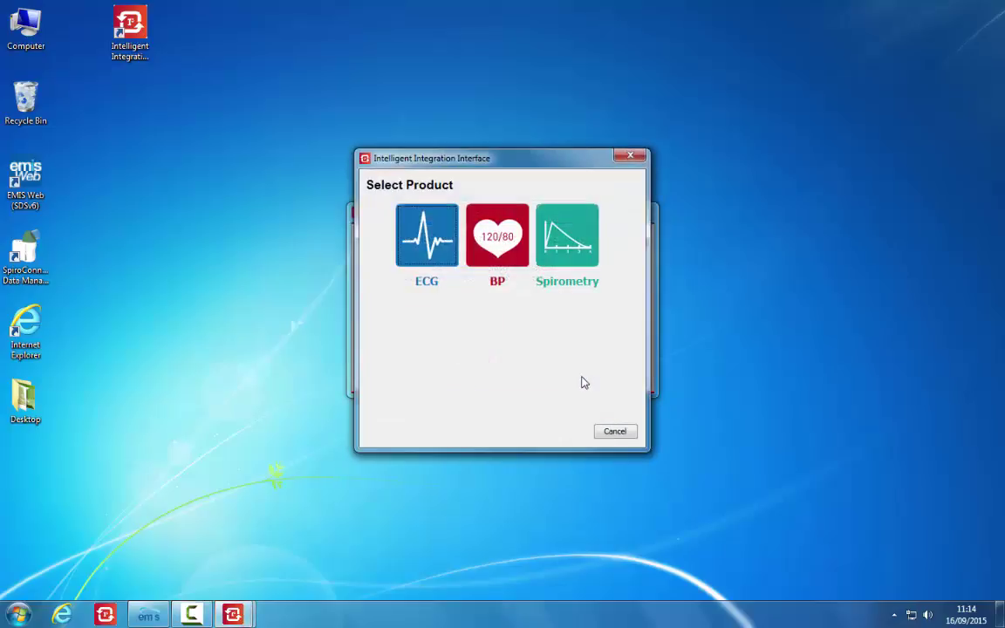
- Choose Spirometry and correct the patient's height to 176 cm and weight to 75 kg
{"action": "left_click", "coordinate": [575, 253]}
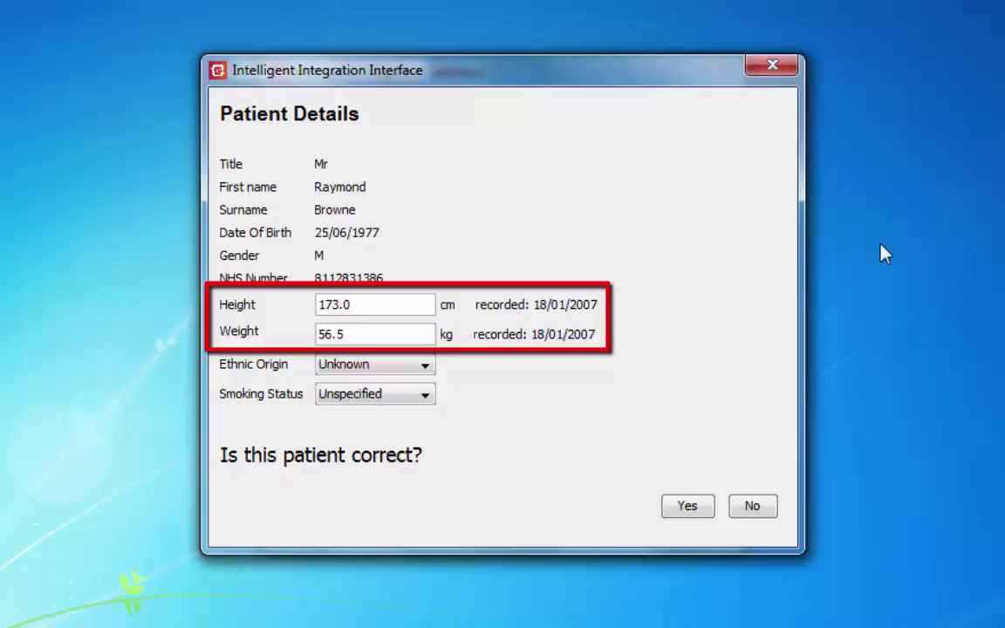
{"action": "left_click_drag", "start_coordinate": [351, 304], "coordinate": [340, 305]}
{"action": "key", "text": "BackSpace"}
{"action": "key", "text": "BackSpace"}
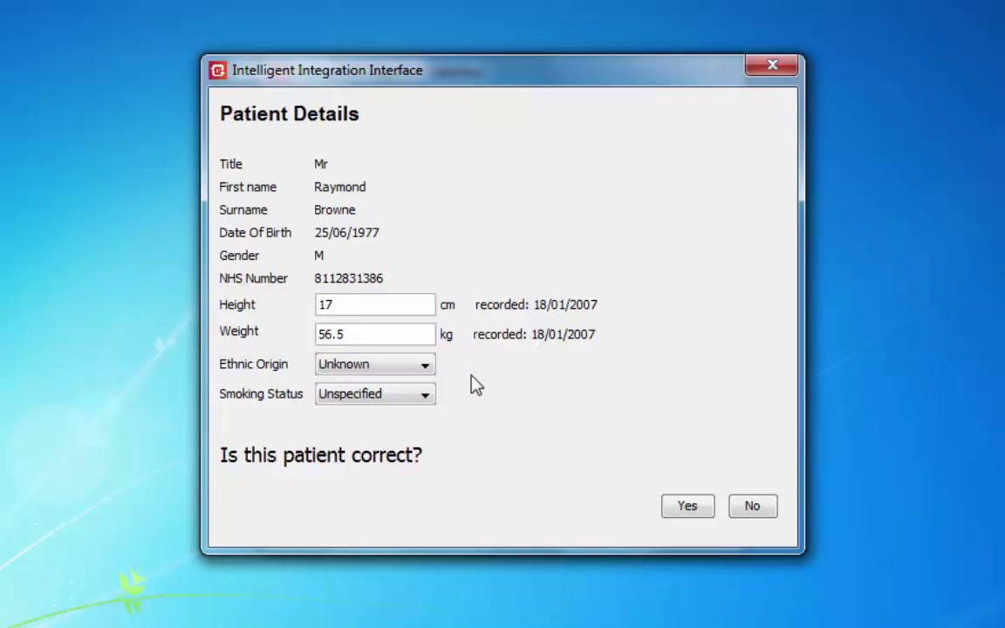
{"action": "type", "text": "6"}
{"action": "key", "text": "Tab"}
{"action": "type", "text": "75"}
- Set ethnic origin to Caucasian and smoking status to NonSmoker, then confirm the patient details
{"action": "left_click", "coordinate": [432, 368]}
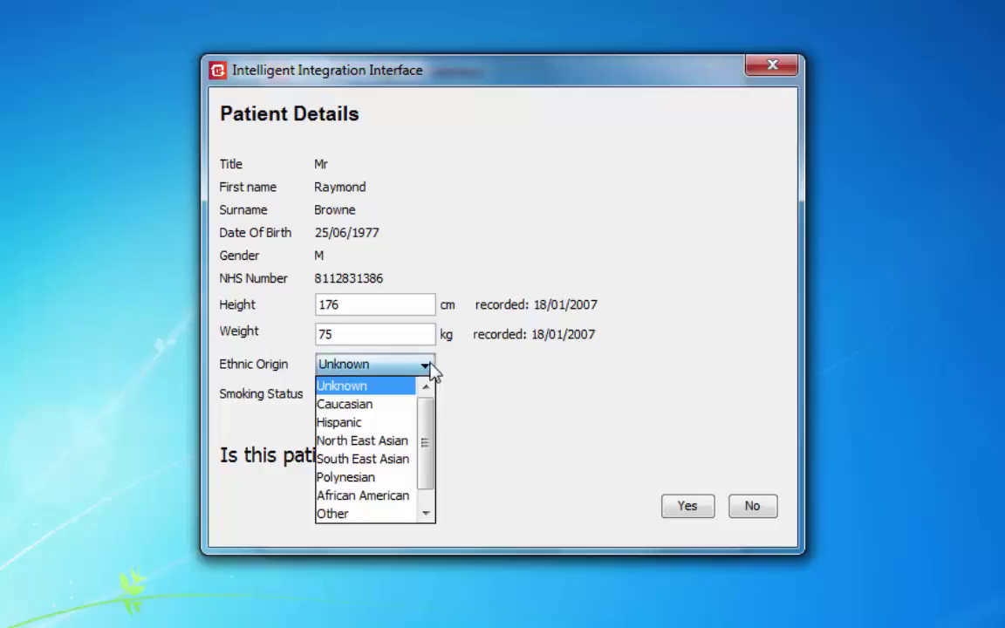
{"action": "left_click", "coordinate": [409, 406]}
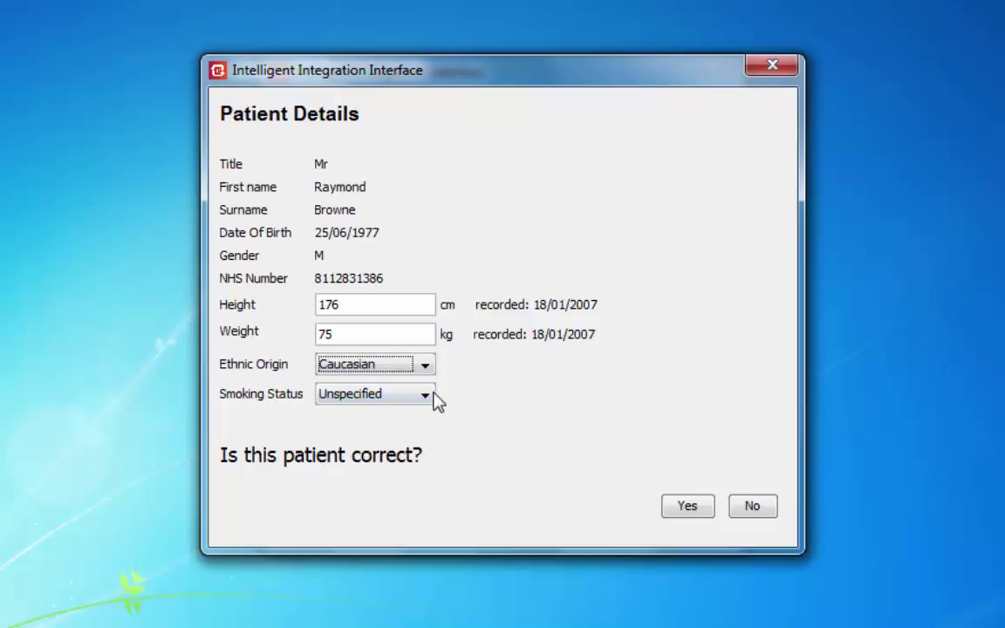
{"action": "left_click", "coordinate": [432, 398]}
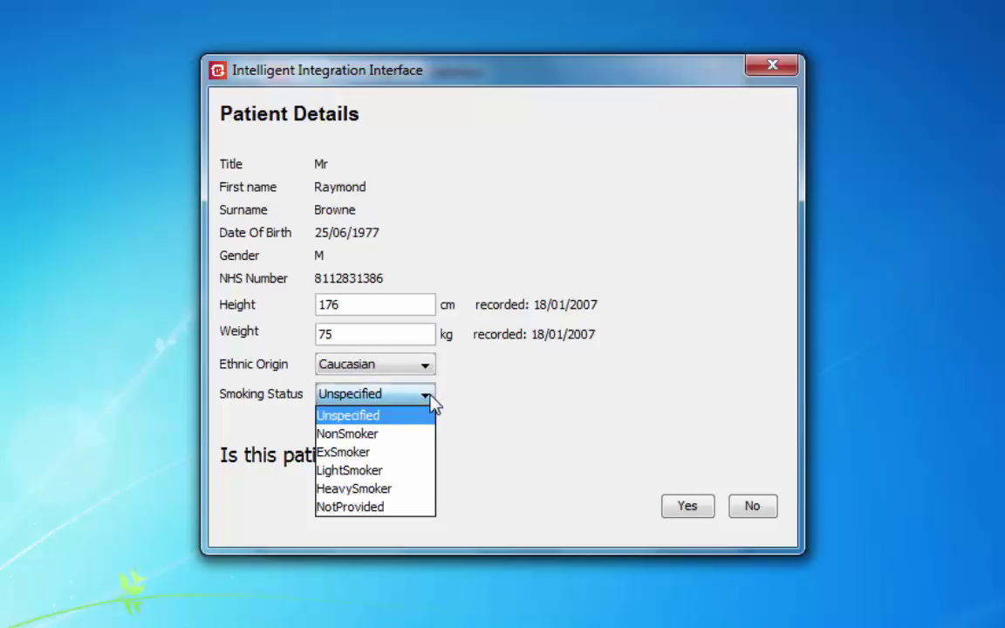
{"action": "left_click", "coordinate": [408, 436]}
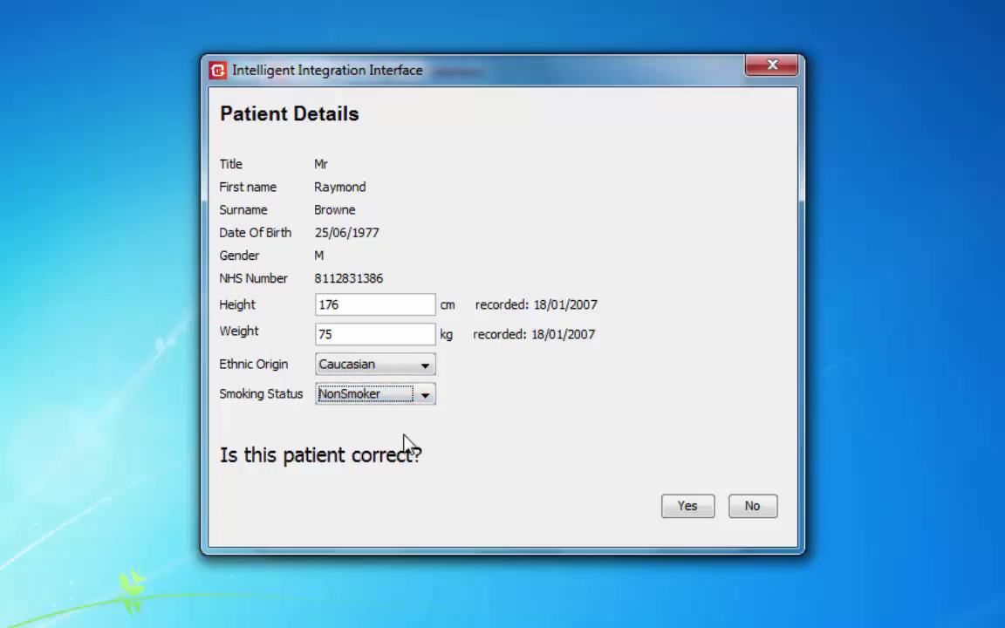
{"action": "left_click", "coordinate": [687, 507]}
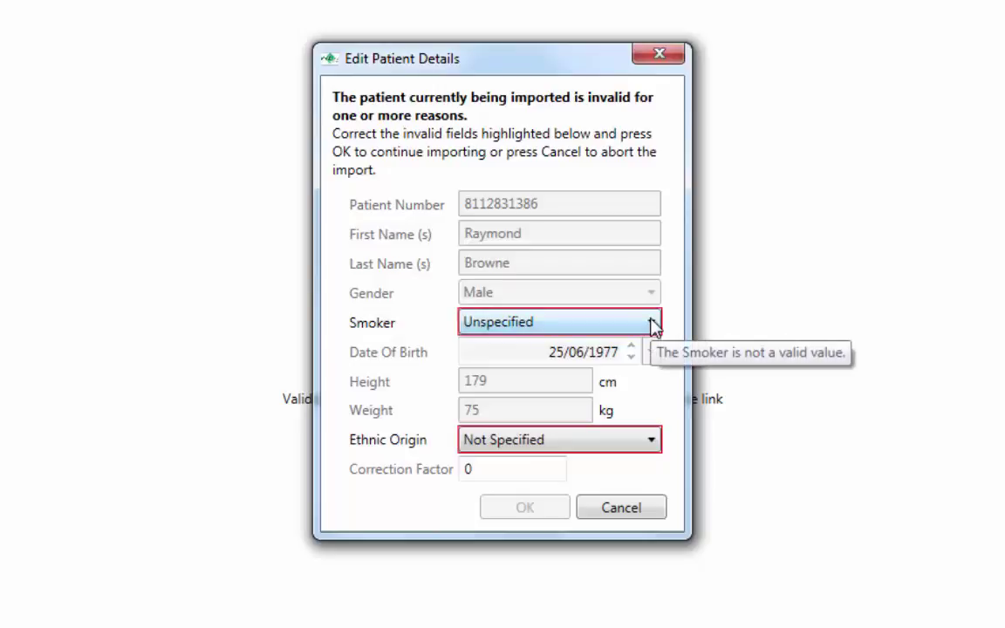
- In Edit Patient Details, set Smoker to Non Smoker and Ethnic Origin to Caucasian, and accept
{"action": "left_click", "coordinate": [648, 324]}
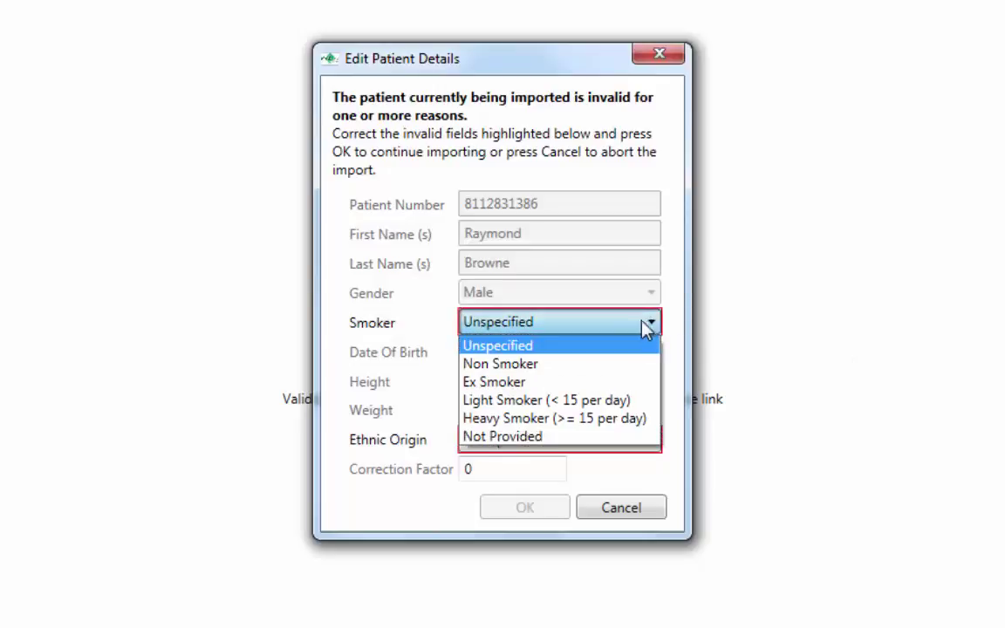
{"action": "left_click", "coordinate": [630, 371]}
{"action": "left_click", "coordinate": [637, 446]}
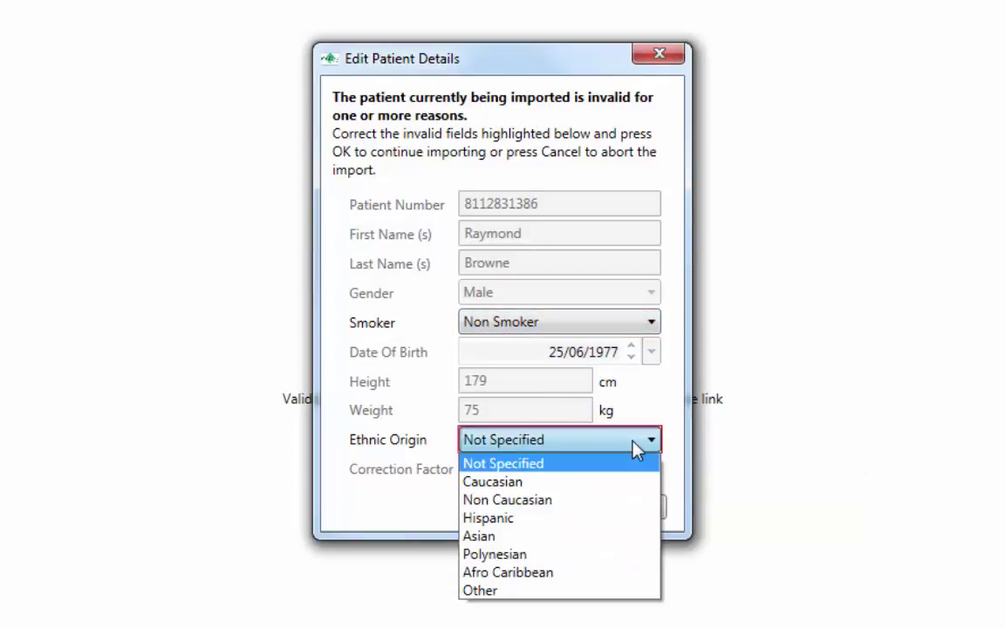
{"action": "left_click", "coordinate": [615, 491]}
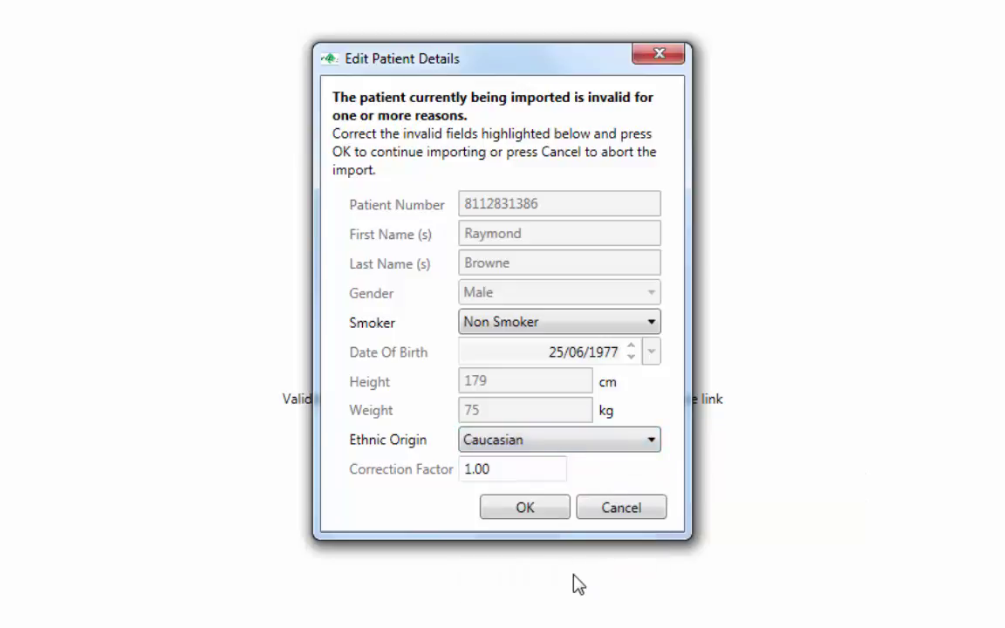
{"action": "left_click", "coordinate": [550, 512]}
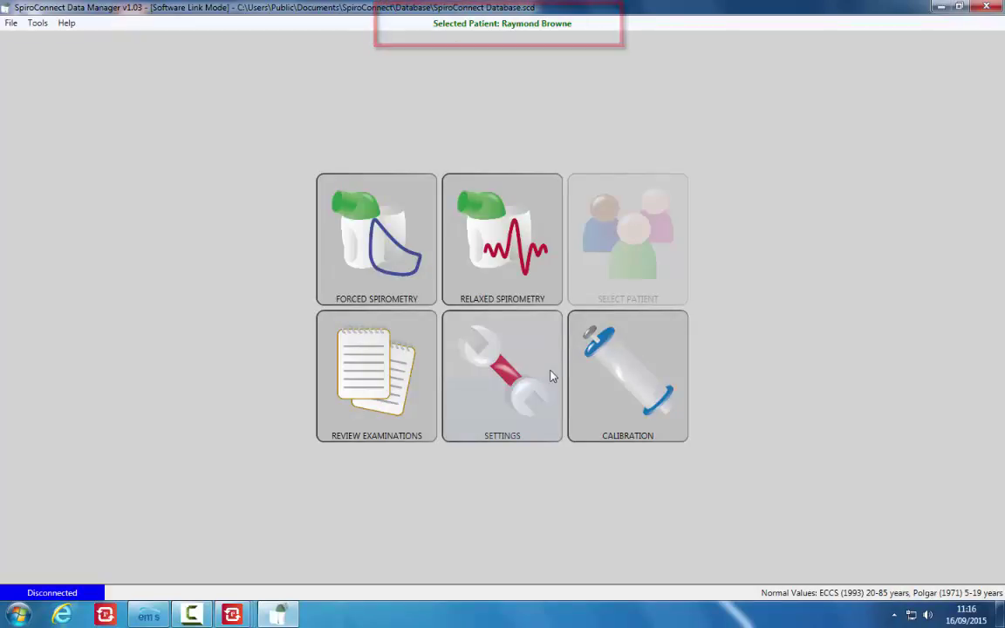
- Wait for the SpiroConnect main menu to load with the imported 176 cm, 75 kg patient selected
{"action": "mouse_move", "coordinate": [534, 30]}
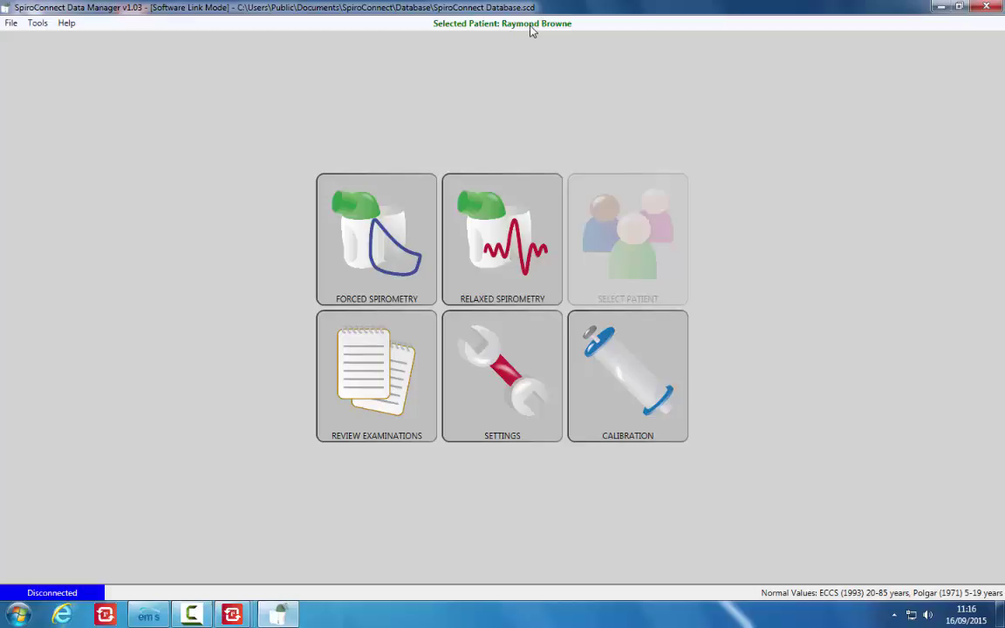
- Start a Relaxed Spirometry examination from the SpiroConnect main menu
{"action": "left_click", "coordinate": [504, 209]}
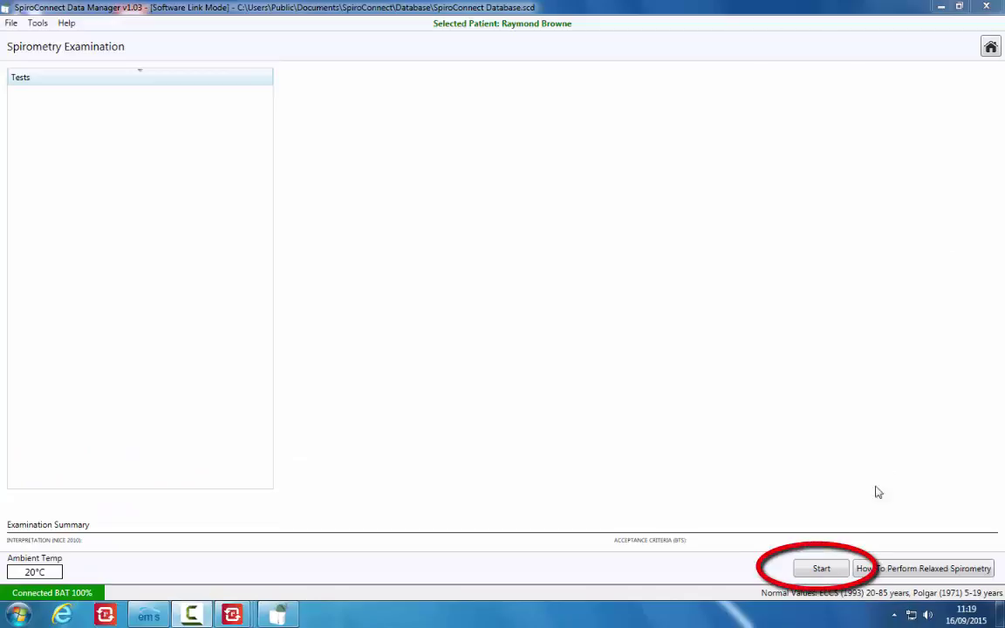
- Record the first relaxed blow, keep it, and record a second giving EVC 4.62 L
{"action": "left_click", "coordinate": [822, 569]}
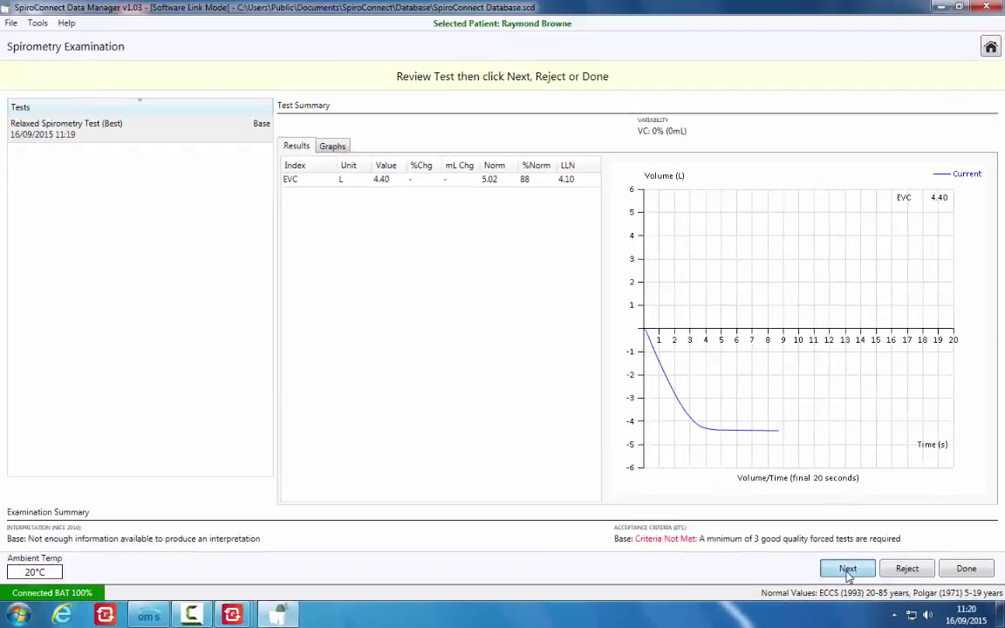
{"action": "left_click", "coordinate": [847, 569]}
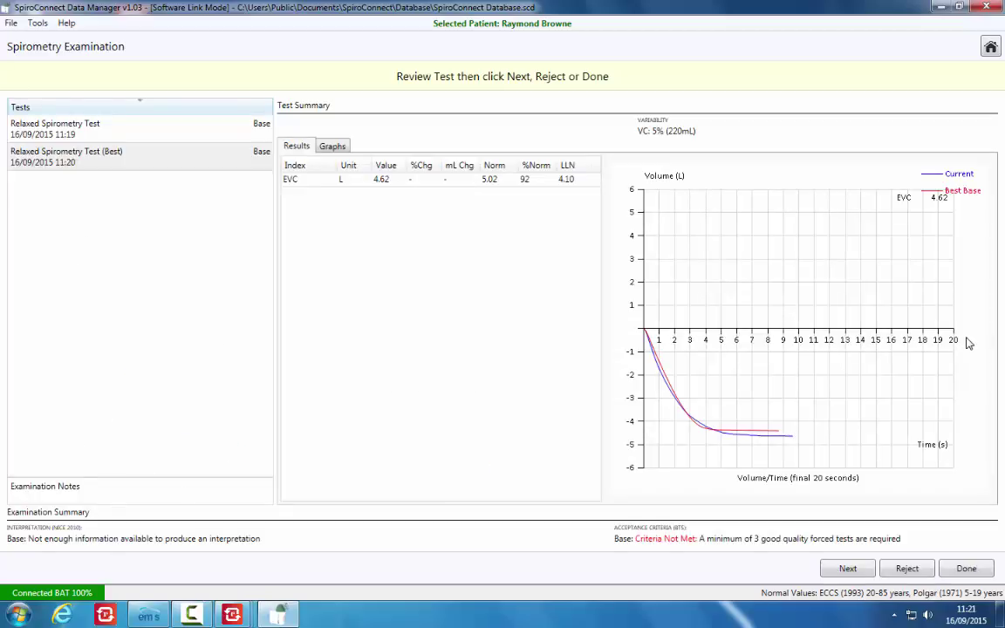
- Record a third relaxed blow (EVC 4.96 L, 99%) and mark relaxed testing as done
{"action": "left_click", "coordinate": [848, 569]}
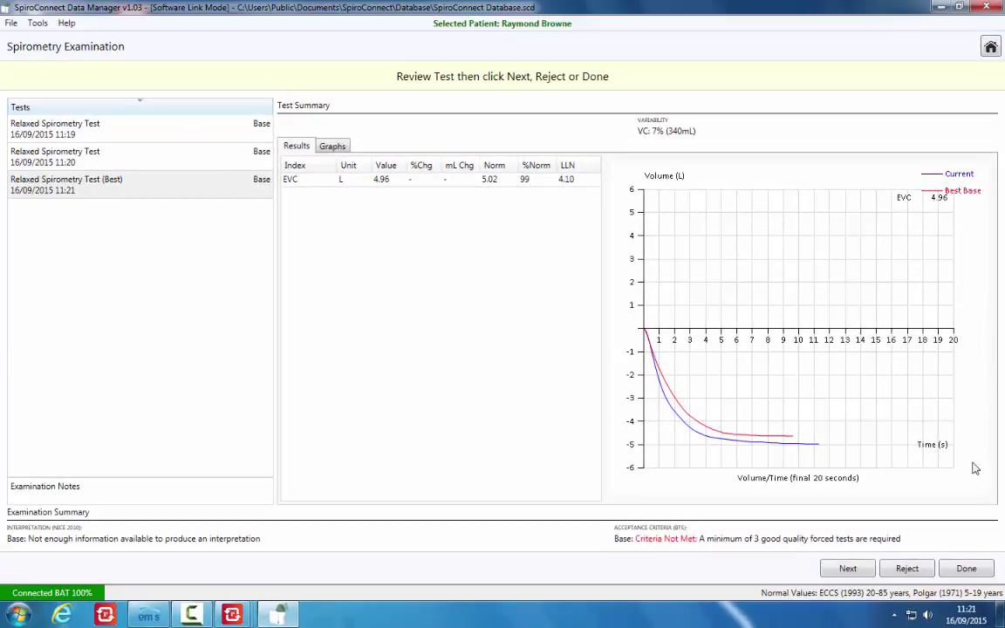
{"action": "left_click", "coordinate": [971, 570]}
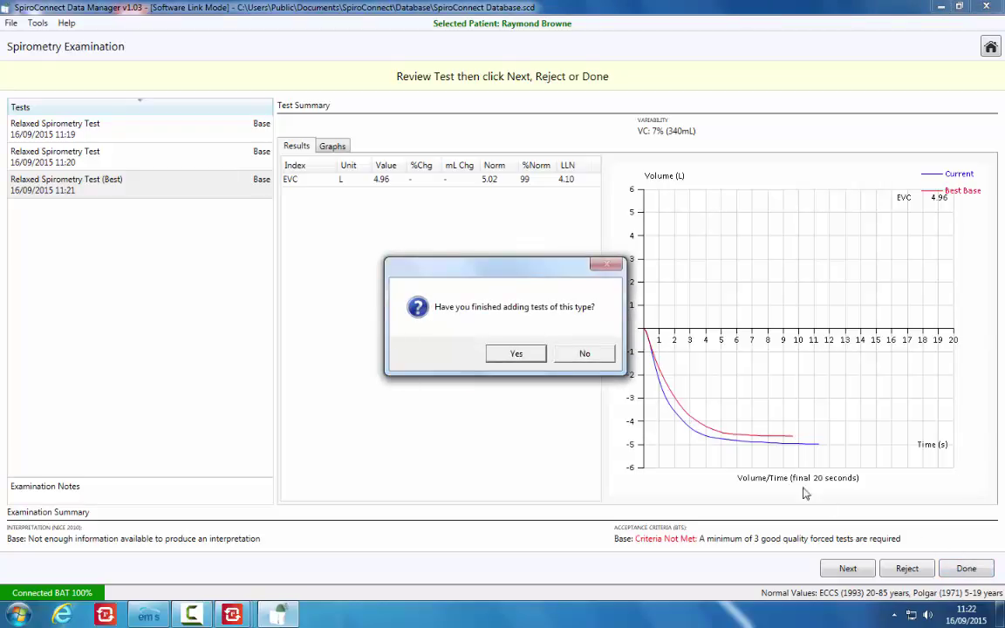
- Confirm relaxed testing is finished and begin the forced baseline (Add BASE) test
{"action": "left_click", "coordinate": [519, 354]}
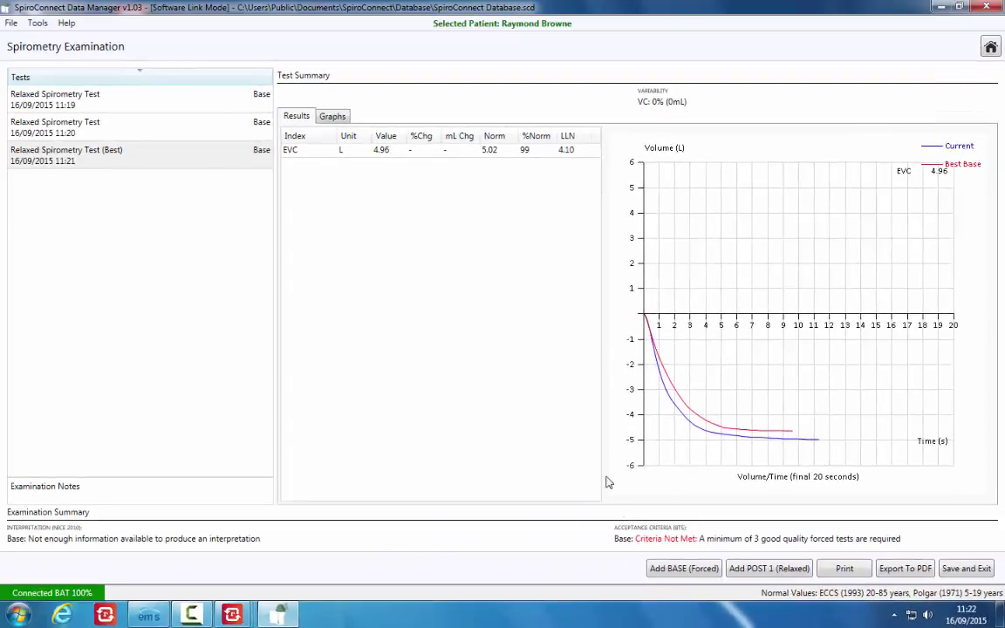
{"action": "left_click", "coordinate": [670, 569]}
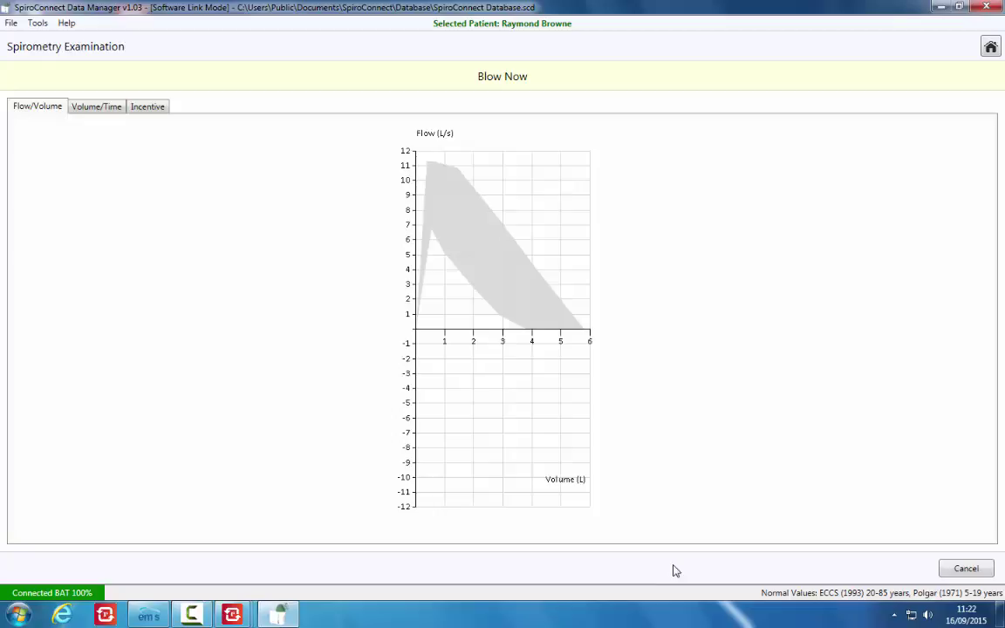
- Check the forced blow on the Volume/Time graph, then return to the Flow/Volume view
{"action": "left_click", "coordinate": [101, 107]}
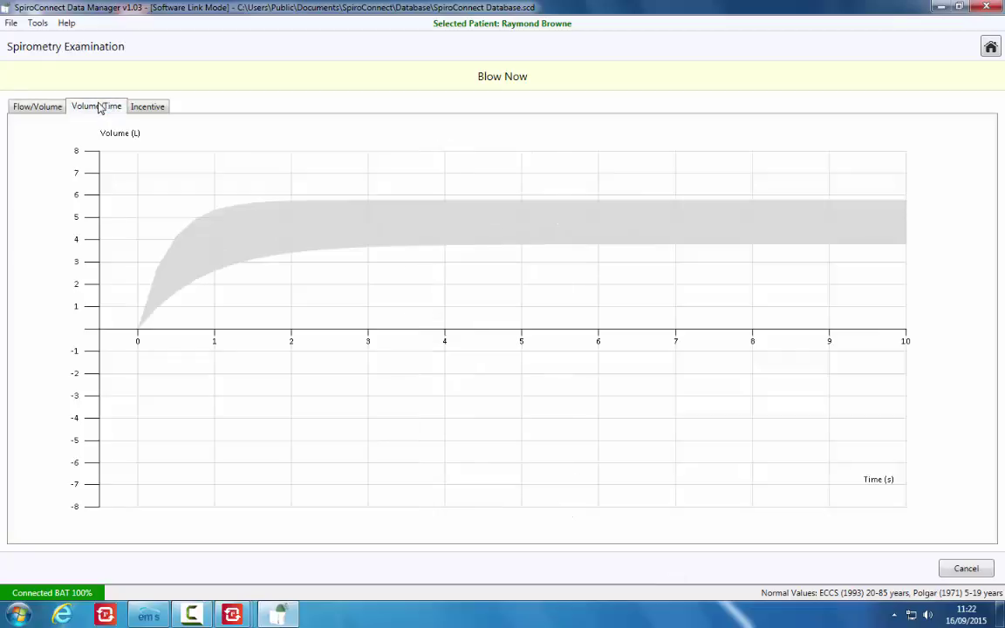
{"action": "left_click", "coordinate": [36, 109]}
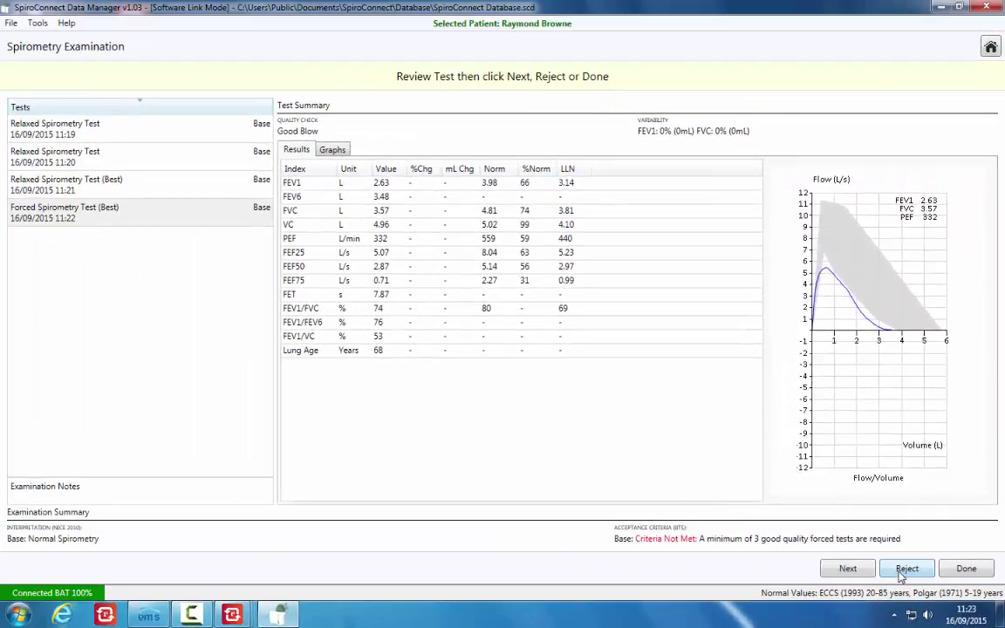
- Reject the first forced test and record a new blow giving FEV1 3.60 L, FVC 4.77 L
{"action": "left_click", "coordinate": [905, 570]}
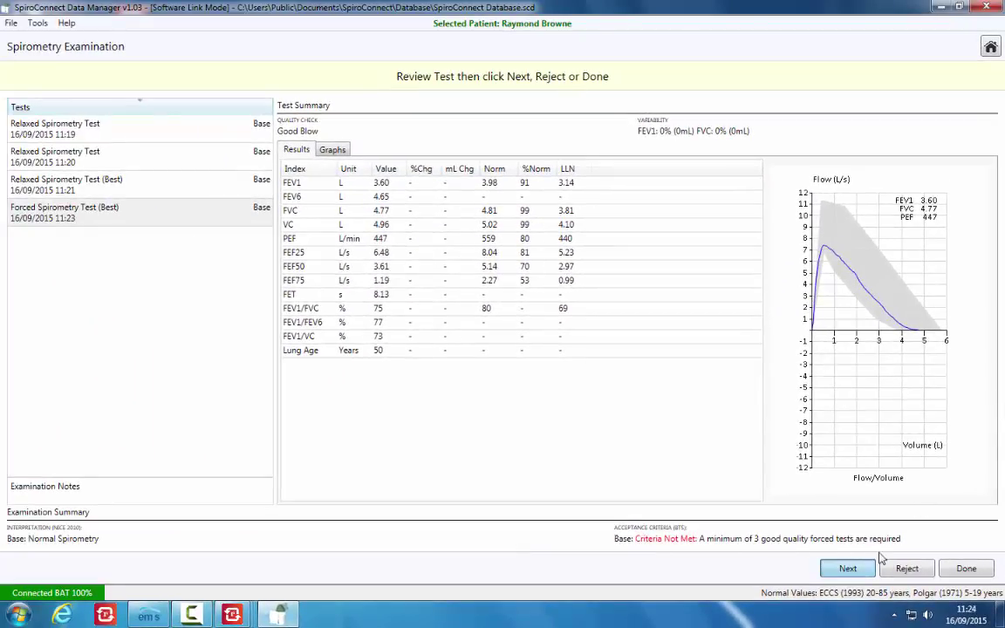
- Record two more forced spirometry tests, the latest giving FEV1 3.59 L
{"action": "left_click", "coordinate": [848, 569]}
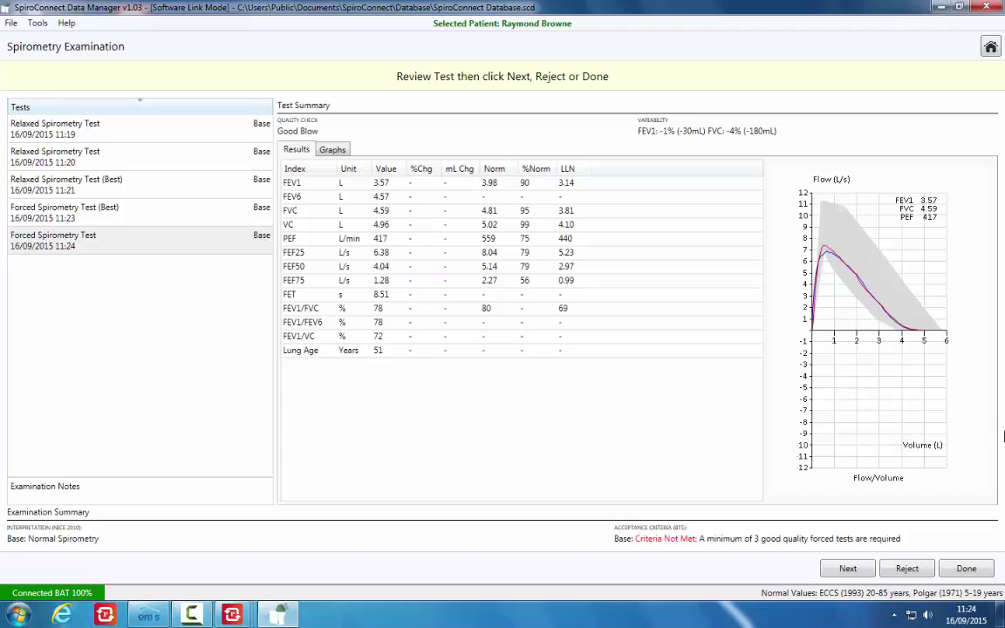
{"action": "left_click", "coordinate": [843, 570]}
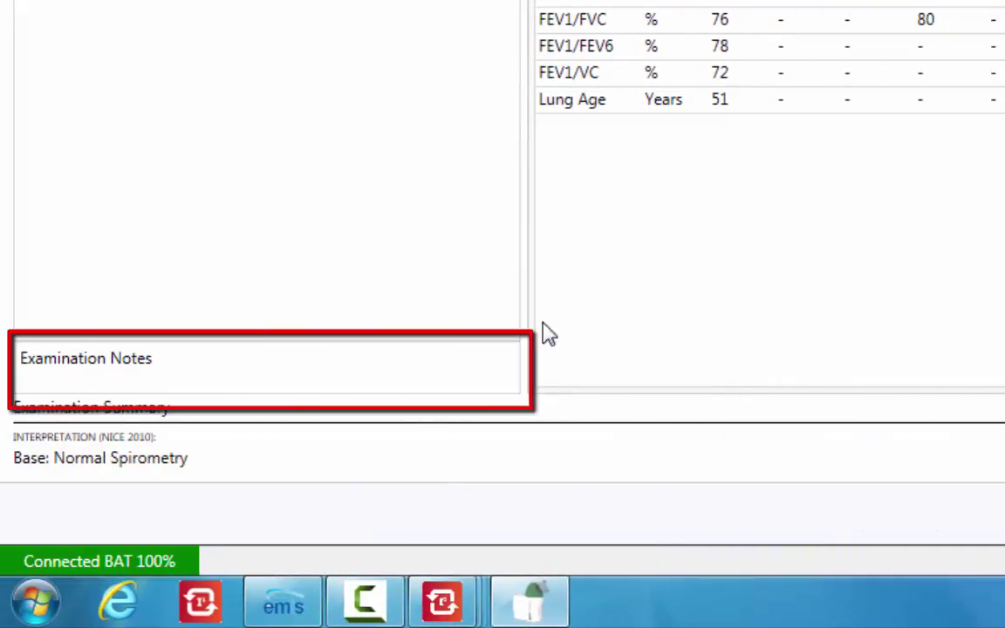
- Enter the examination note 'Annual review - medication changed'
{"action": "left_click", "coordinate": [177, 378]}
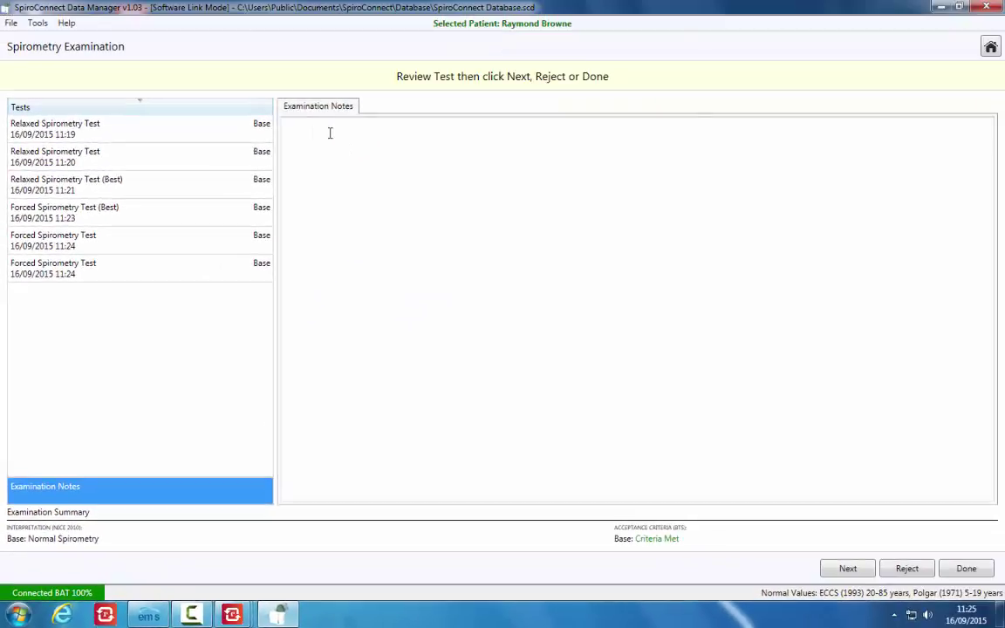
{"action": "left_click", "coordinate": [330, 133]}
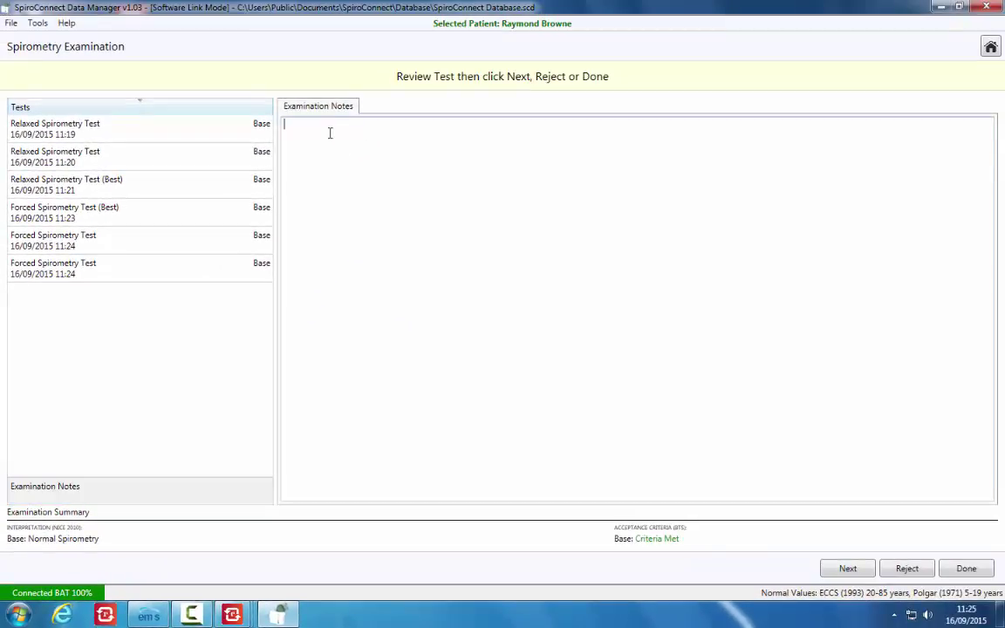
{"action": "type", "text": "Annual review"}
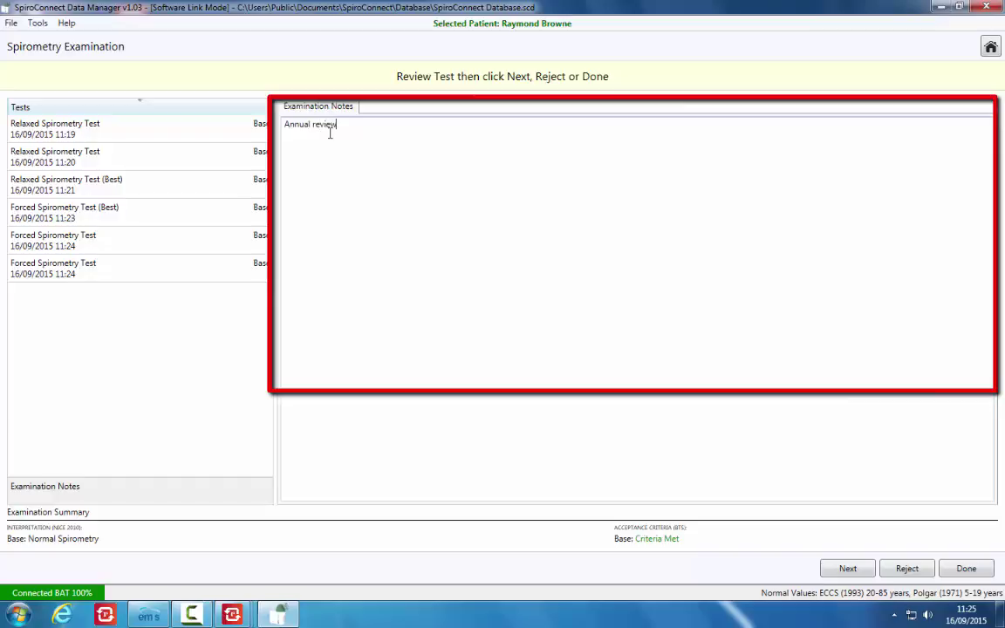
{"action": "type", "text": " - medication changed"}
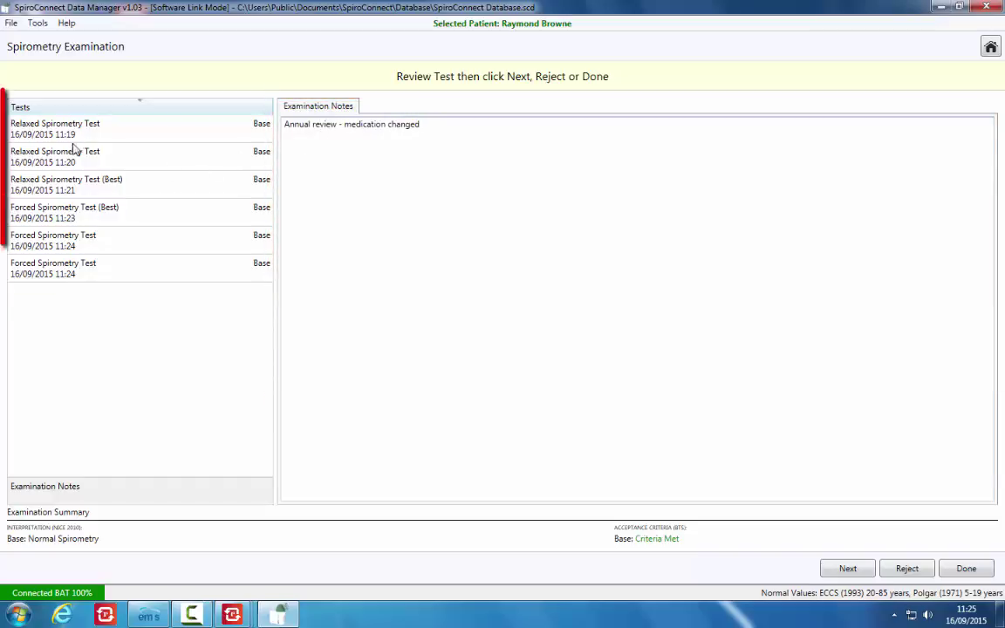
- Review the relaxed test, the best forced test and later forced tests, ending on the last one (FEV1 3.59 L)
{"action": "left_click", "coordinate": [43, 138]}
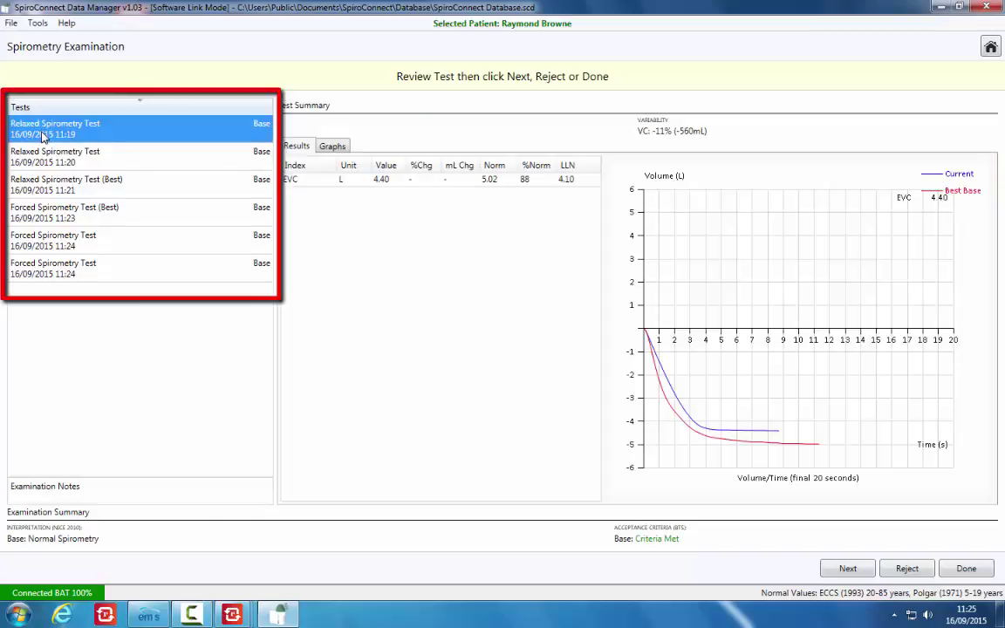
{"action": "left_click", "coordinate": [32, 216]}
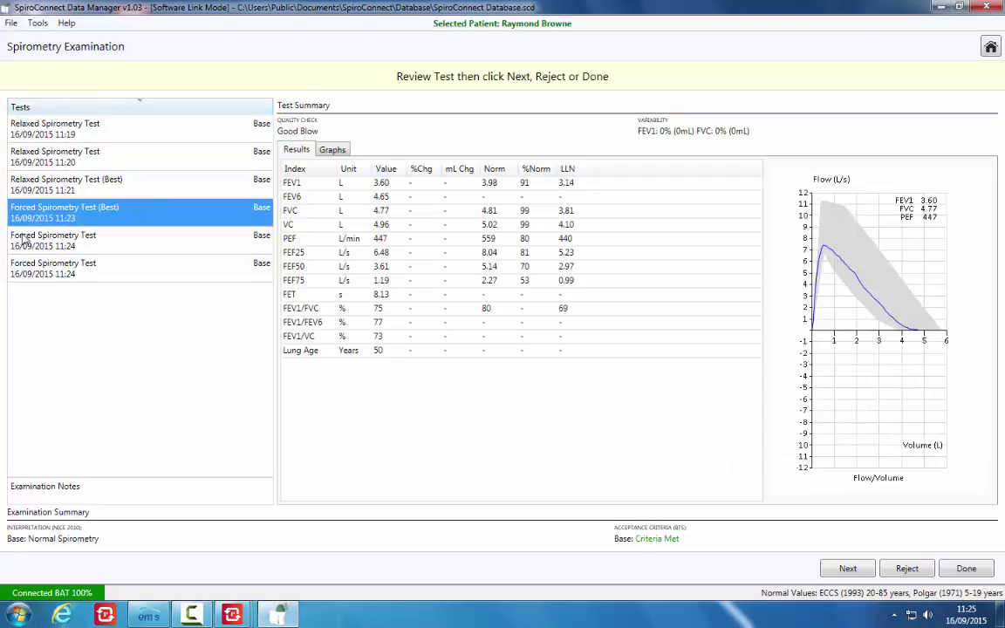
{"action": "left_click", "coordinate": [23, 240]}
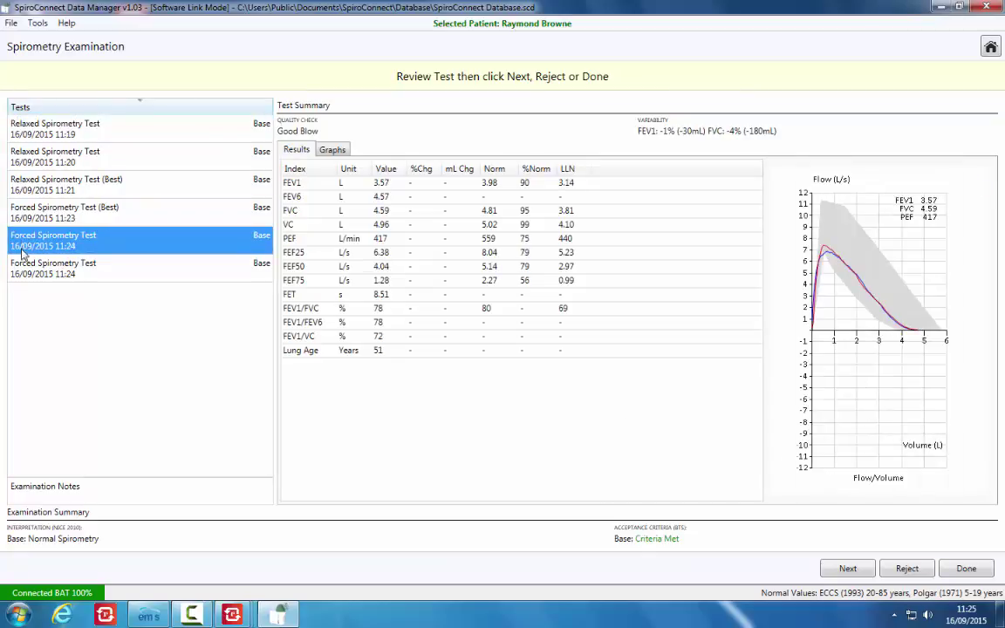
{"action": "left_click", "coordinate": [23, 259]}
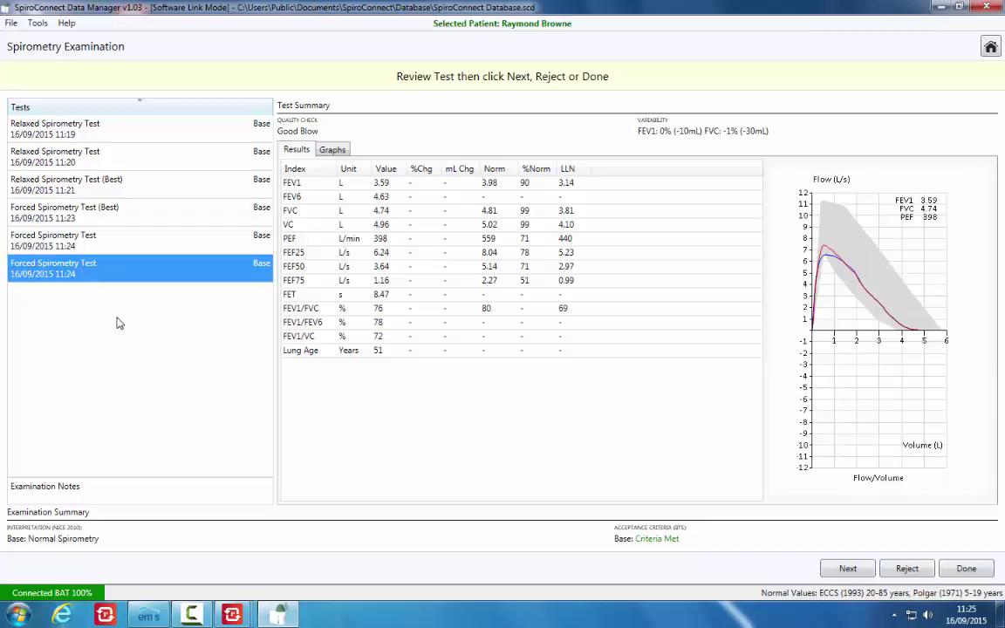
- Record a forced blow with the incentive animation, giving a new best test of FEV1 3.69 L, FVC 4.85 L
{"action": "left_click", "coordinate": [847, 570]}
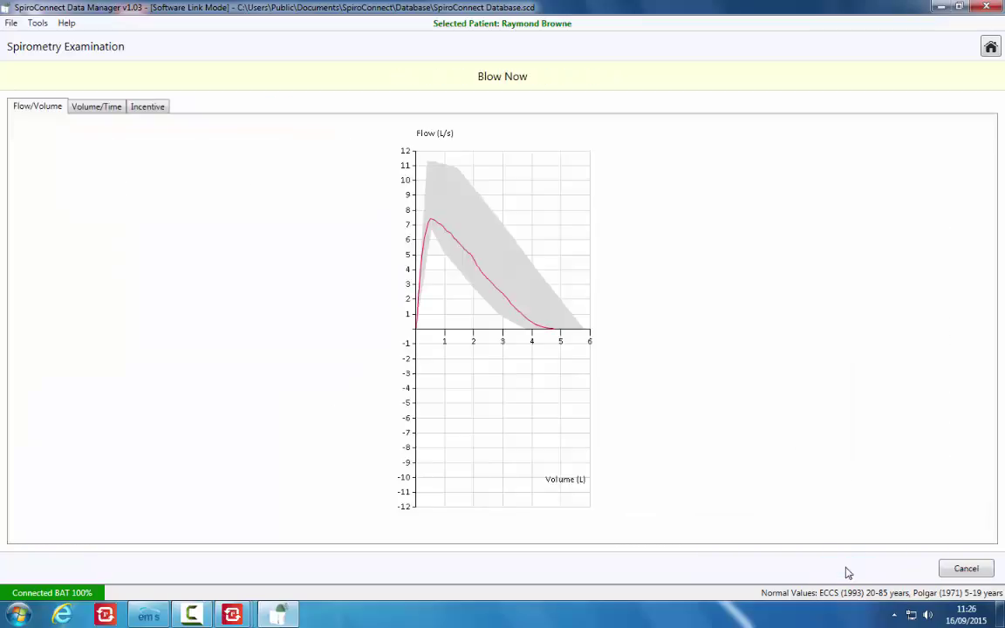
{"action": "left_click", "coordinate": [145, 109]}
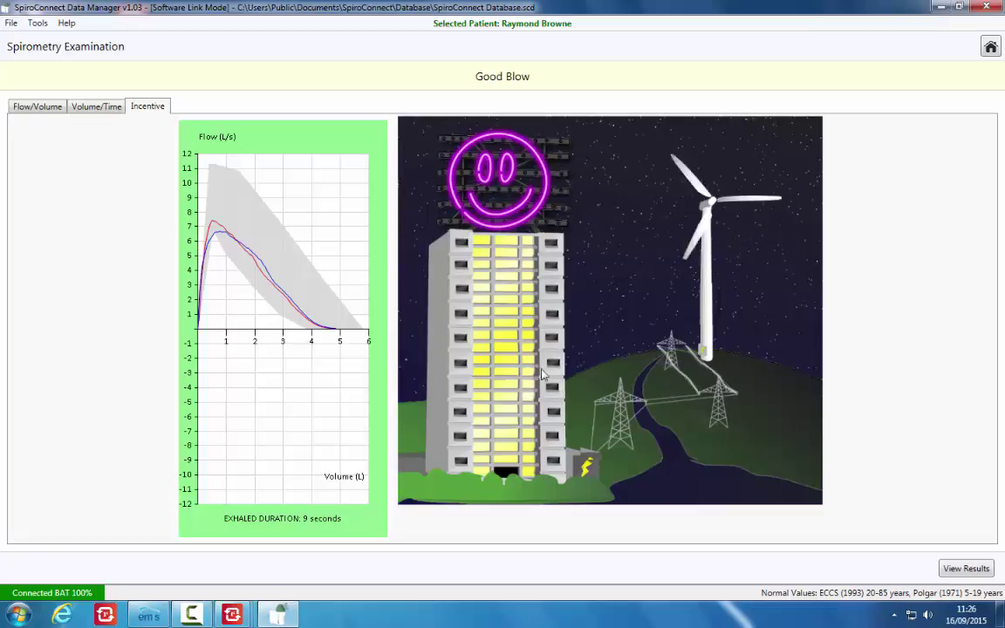
{"action": "left_click", "coordinate": [953, 569]}
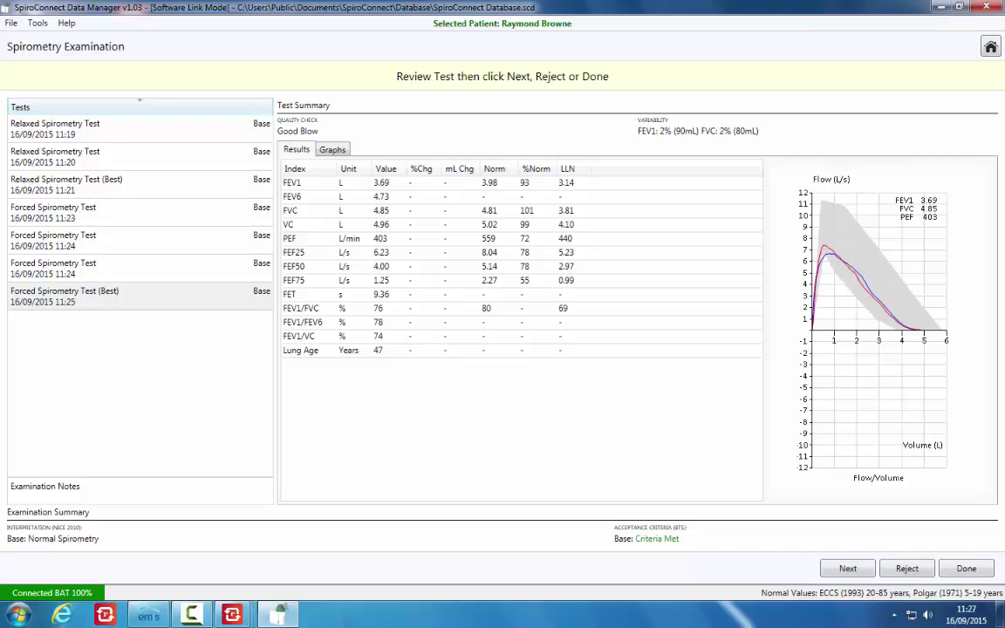
- Finish the baseline forced tests, confirming no more tests of this type are needed
{"action": "left_click", "coordinate": [965, 569]}
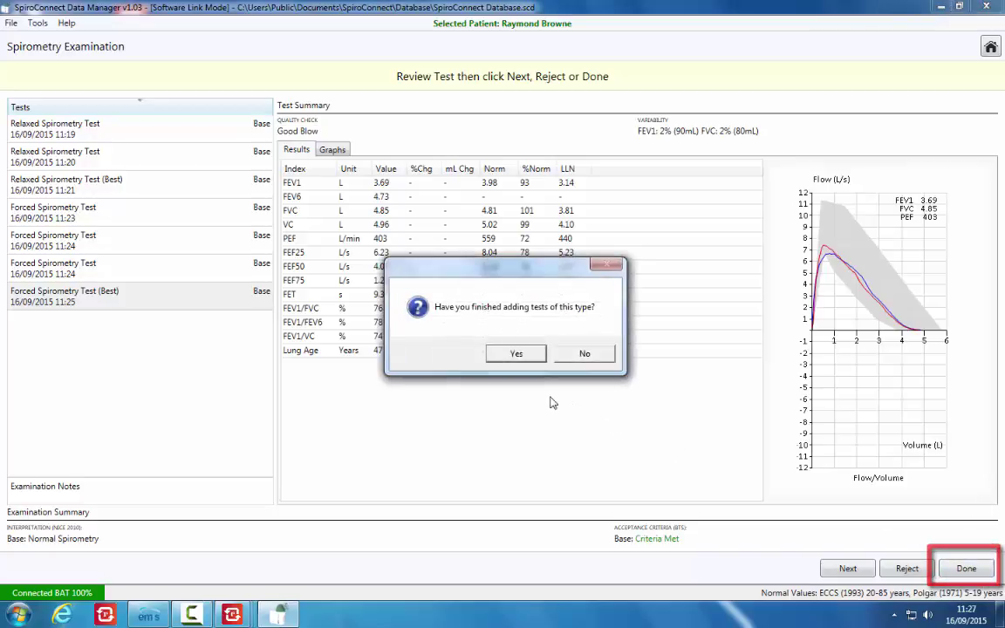
{"action": "left_click", "coordinate": [523, 358]}
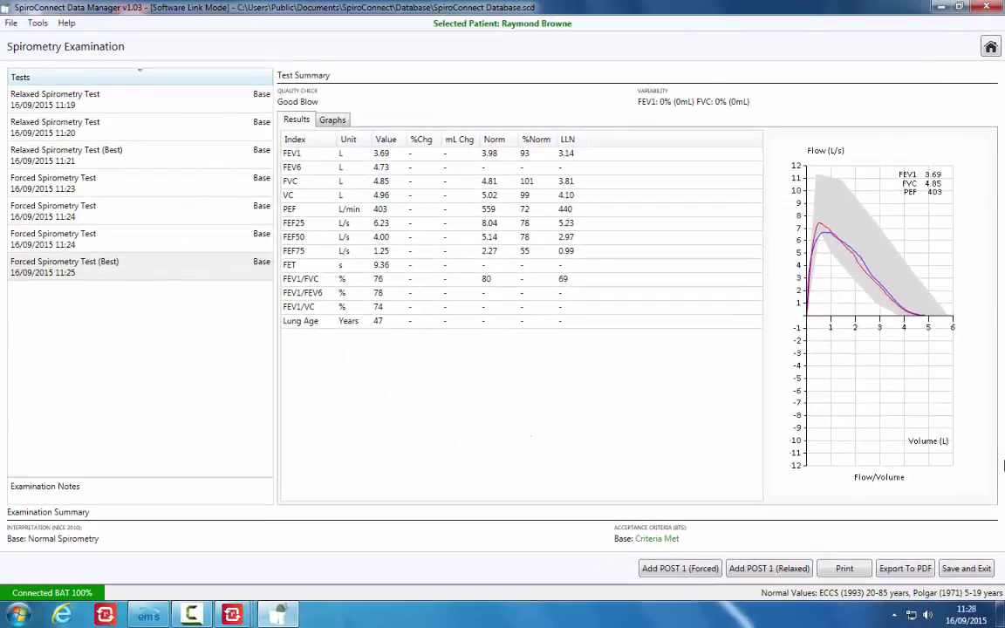
- Save and exit the examination, then close SpiroConnect to export it
{"action": "left_click", "coordinate": [965, 569]}
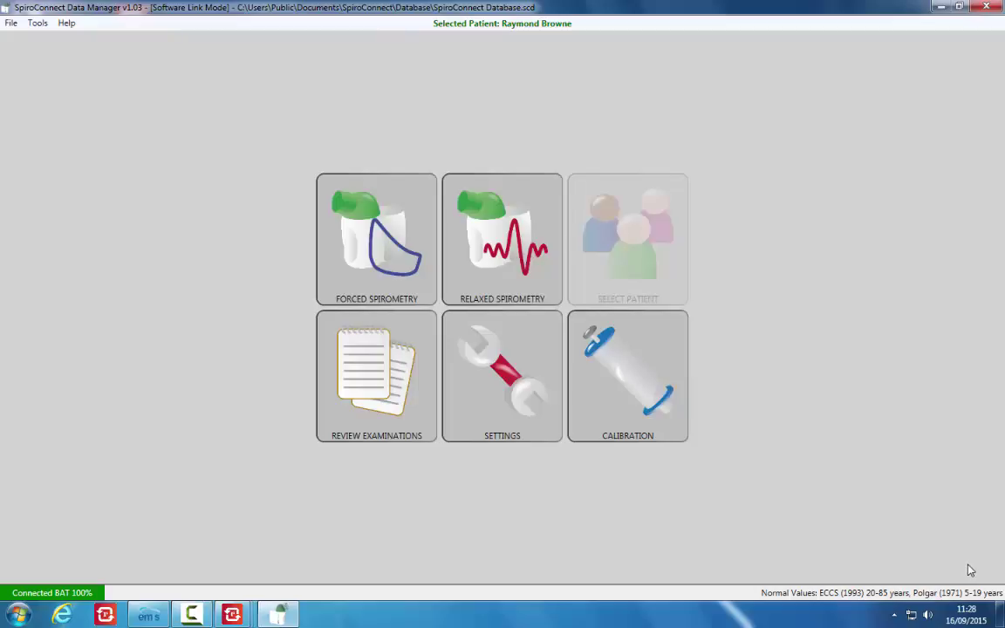
{"action": "left_click", "coordinate": [989, 7]}
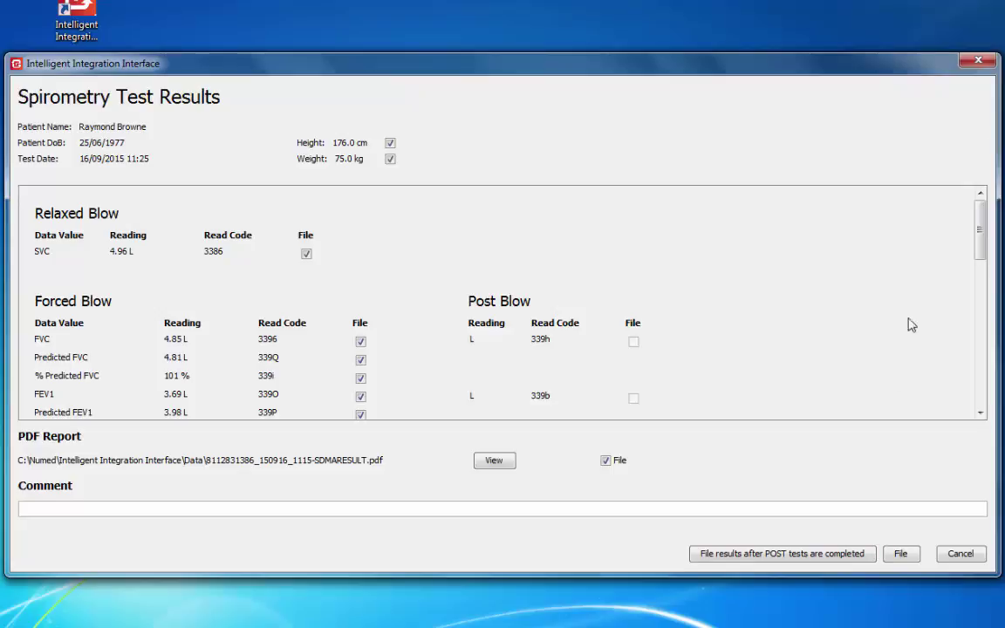
- File the spirometry results into the patient record, then relaunch Intelligent Integration from the desktop
{"action": "left_click", "coordinate": [828, 558]}
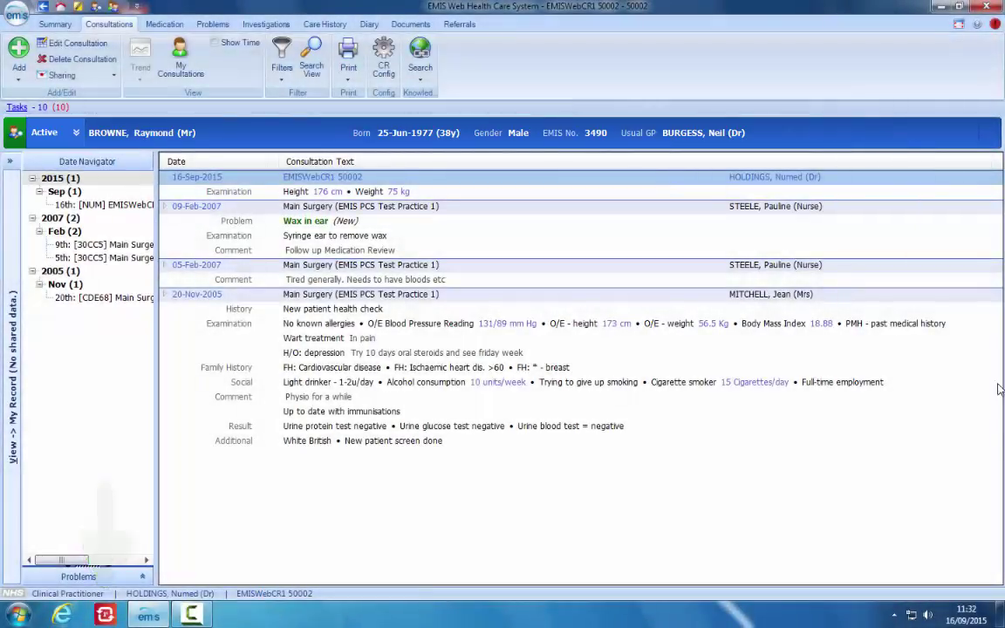
{"action": "left_click", "coordinate": [945, 8]}
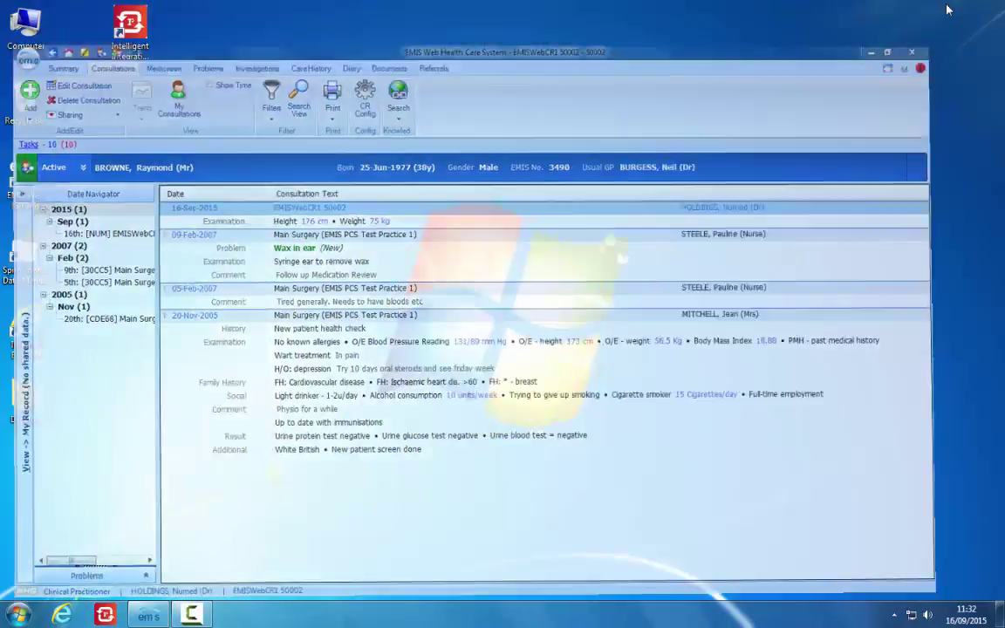
{"action": "double_click", "coordinate": [144, 42]}
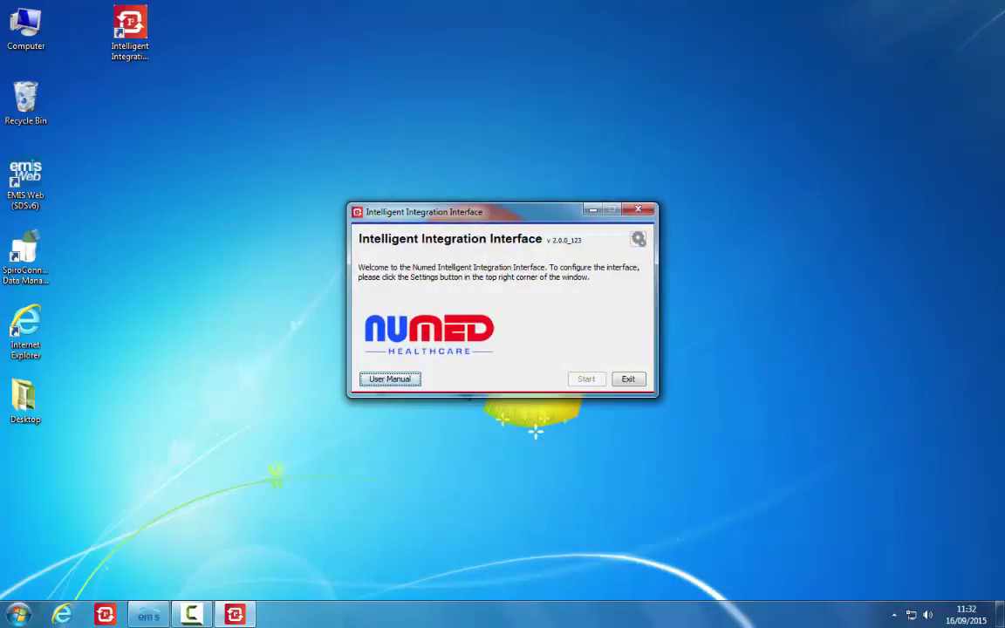
- Start a Spirometry session and confirm the patient as Caucasian ethnic origin and NonSmoker
{"action": "left_click", "coordinate": [582, 379]}
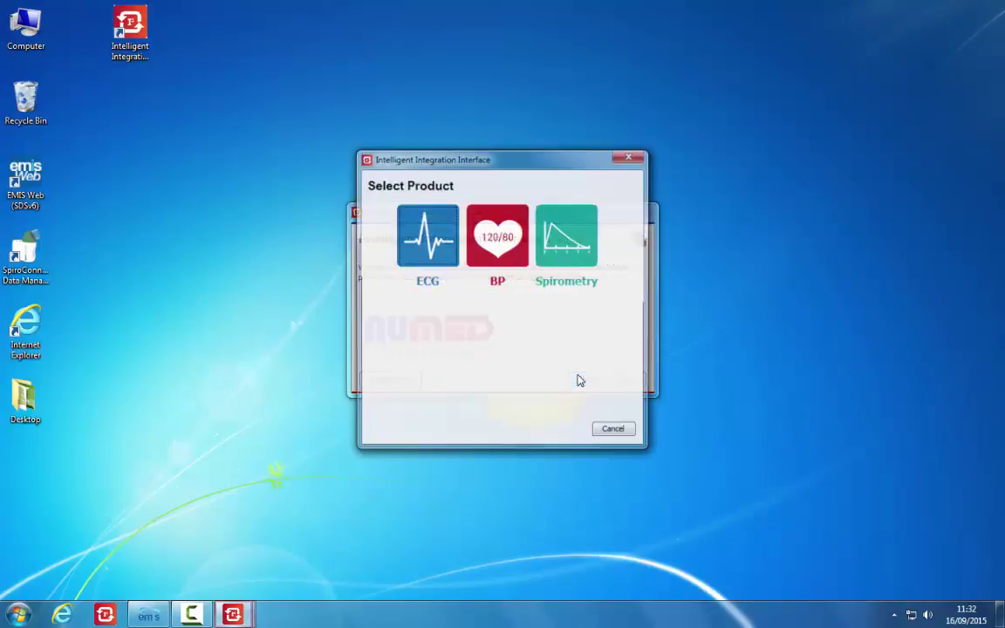
{"action": "left_click", "coordinate": [568, 251]}
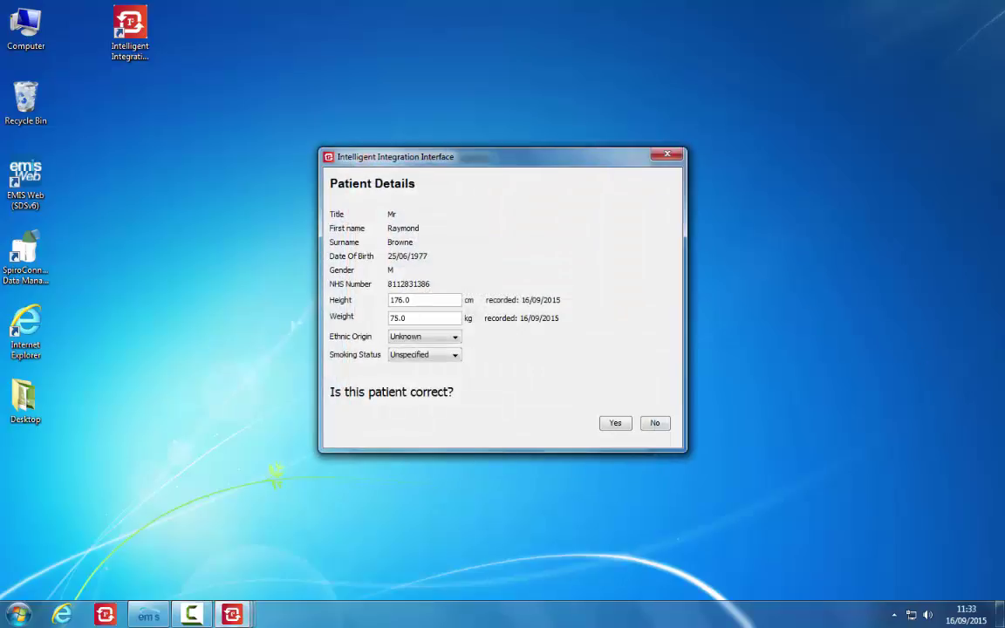
{"action": "left_click", "coordinate": [455, 338]}
{"action": "left_click", "coordinate": [438, 360]}
{"action": "left_click", "coordinate": [453, 355]}
{"action": "left_click", "coordinate": [443, 375]}
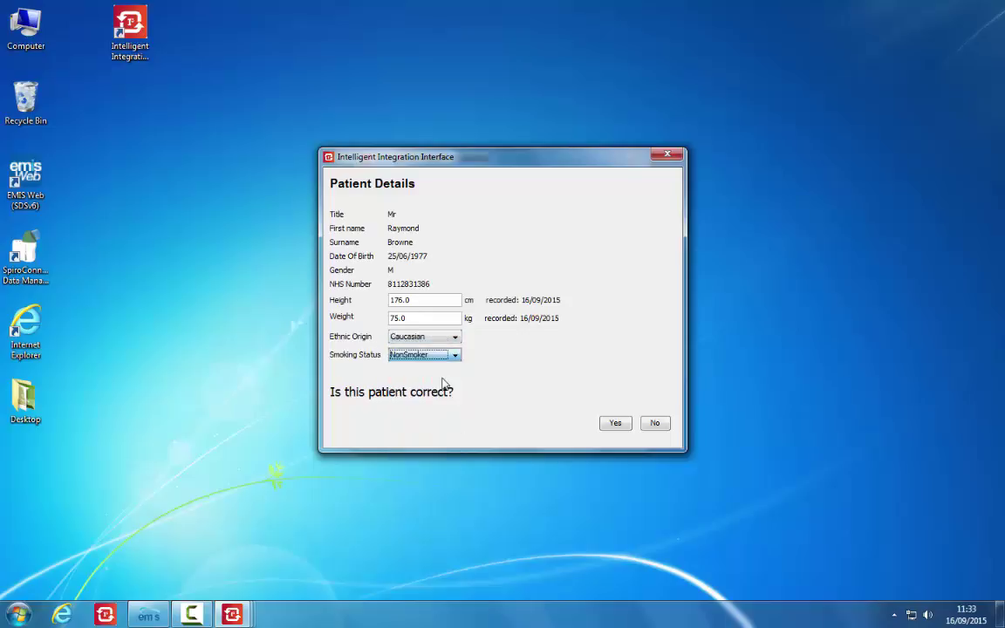
{"action": "left_click", "coordinate": [615, 424]}
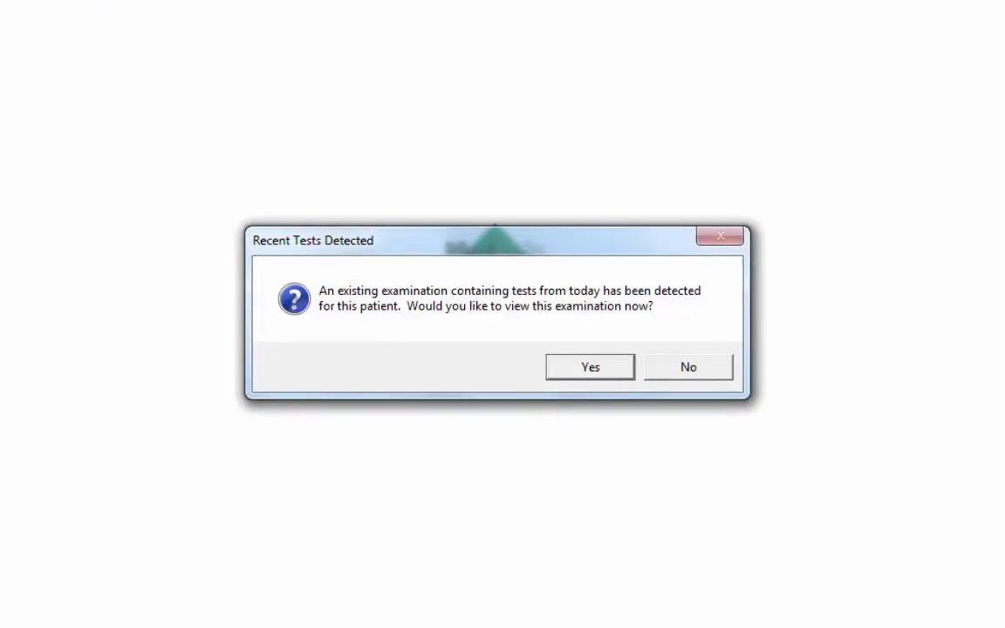
- Reopen today's existing examination with its seven baseline tests from the Recent Tests Detected dialog
{"action": "left_click", "coordinate": [591, 366]}
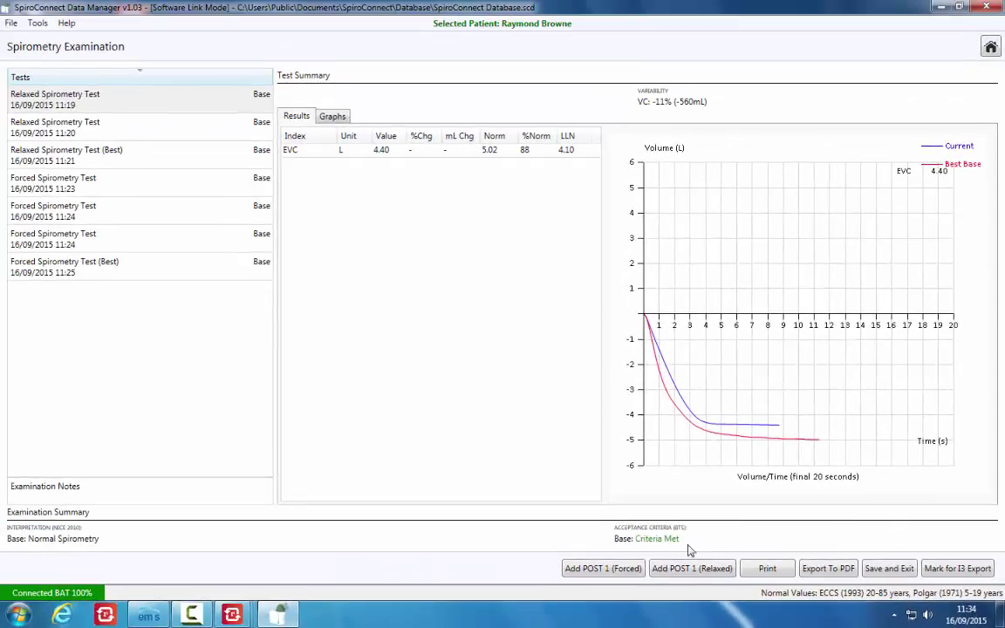
- Add a Post 1 forced blow, giving FEV1 3.82 L and FVC 4.93 L
{"action": "left_click", "coordinate": [602, 568]}
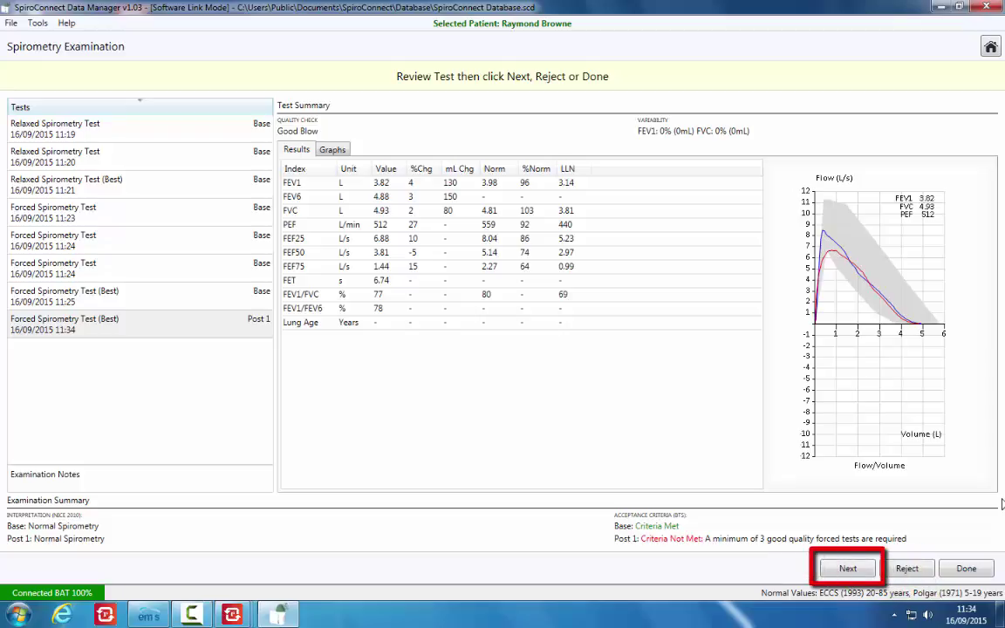
- Record two more Post 1 forced blows, giving a best test of FEV1 3.93 L, FVC 5.12 L
{"action": "left_click", "coordinate": [849, 570]}
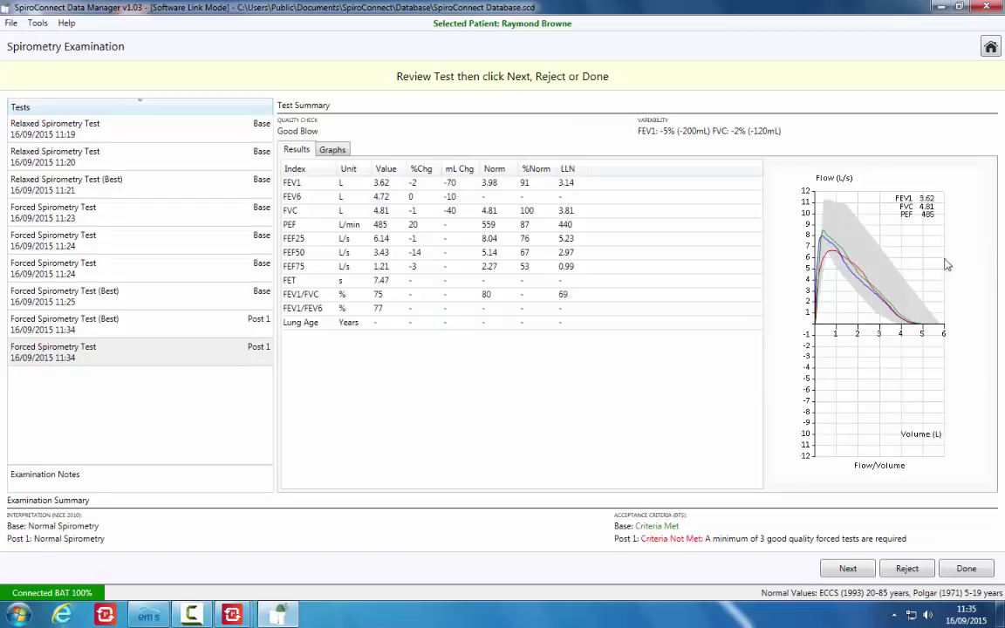
{"action": "left_click", "coordinate": [848, 569]}
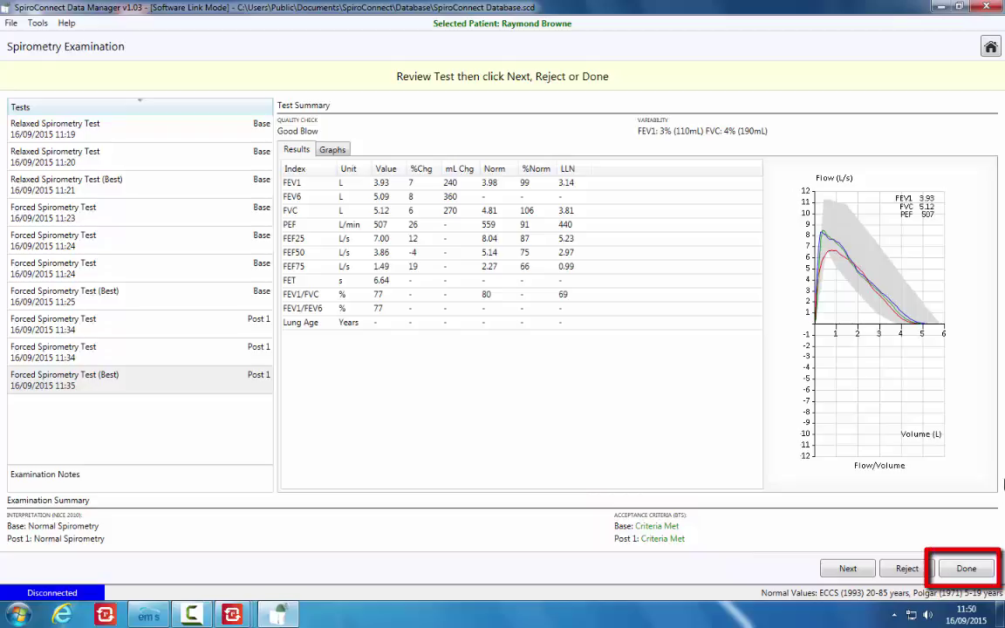
- Finish the Post 1 tests and confirm no more tests of this type are needed
{"action": "left_click", "coordinate": [962, 568]}
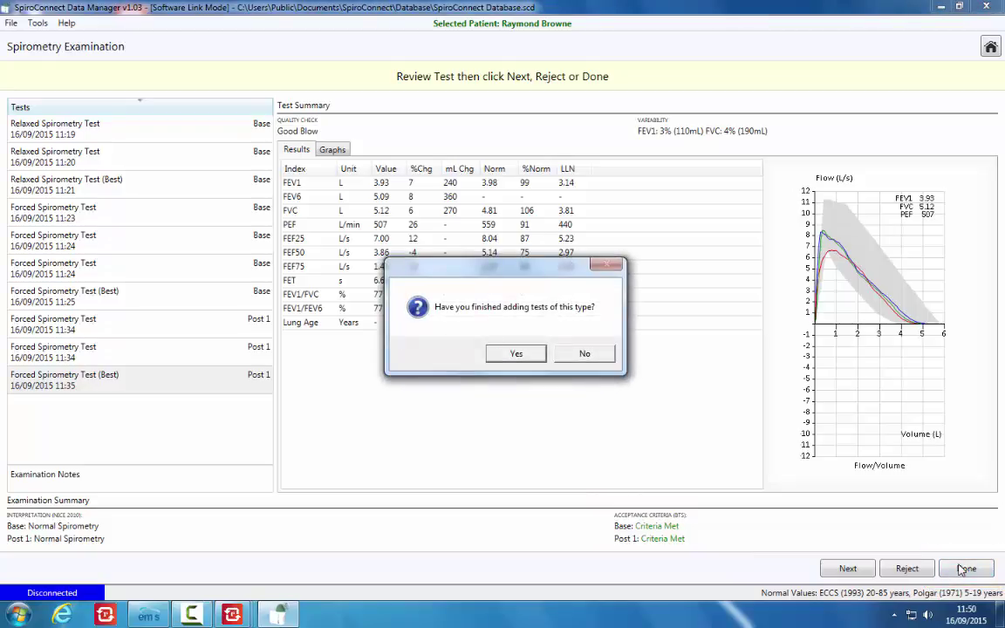
{"action": "left_click", "coordinate": [515, 356]}
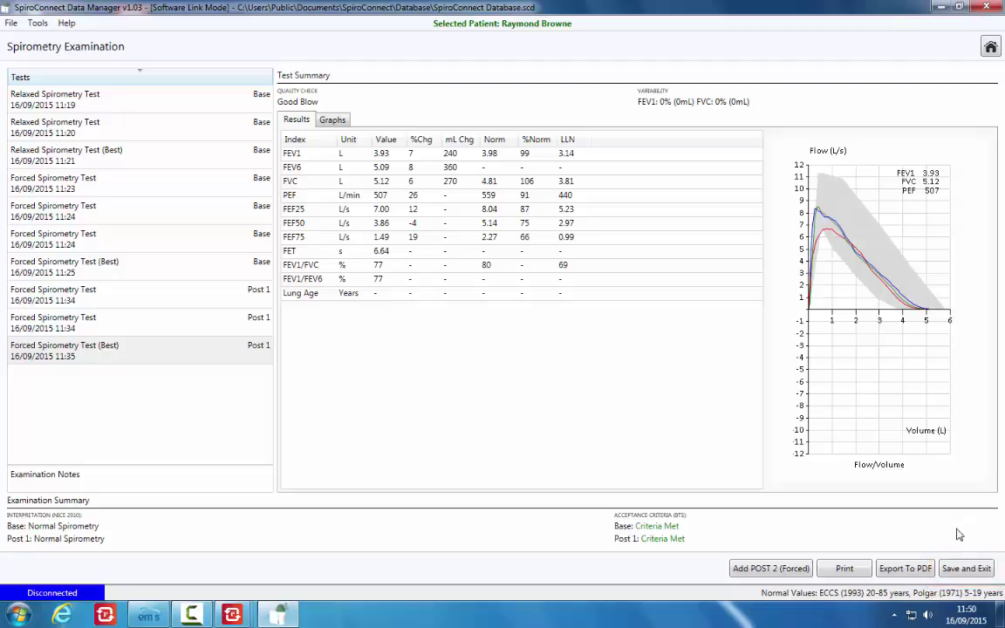
- Save and exit the examination, then close SpiroConnect to export the results
{"action": "left_click", "coordinate": [955, 570]}
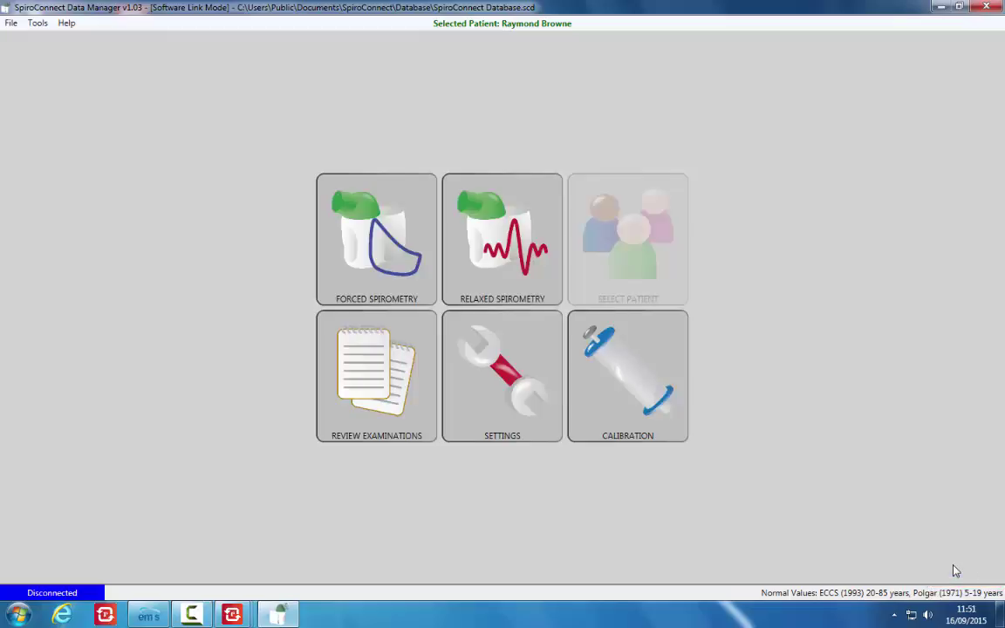
{"action": "left_click", "coordinate": [989, 7]}
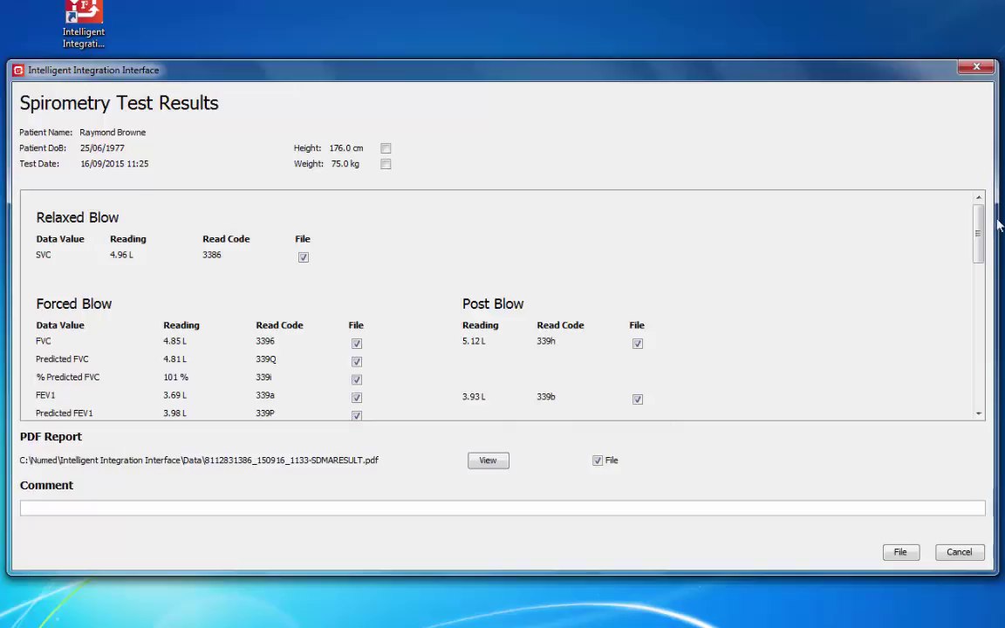
- Scroll the Spirometry Test Results down to the COPD Codes and Asthma Codes sections
{"action": "left_click_drag", "start_coordinate": [979, 229], "coordinate": [979, 400]}
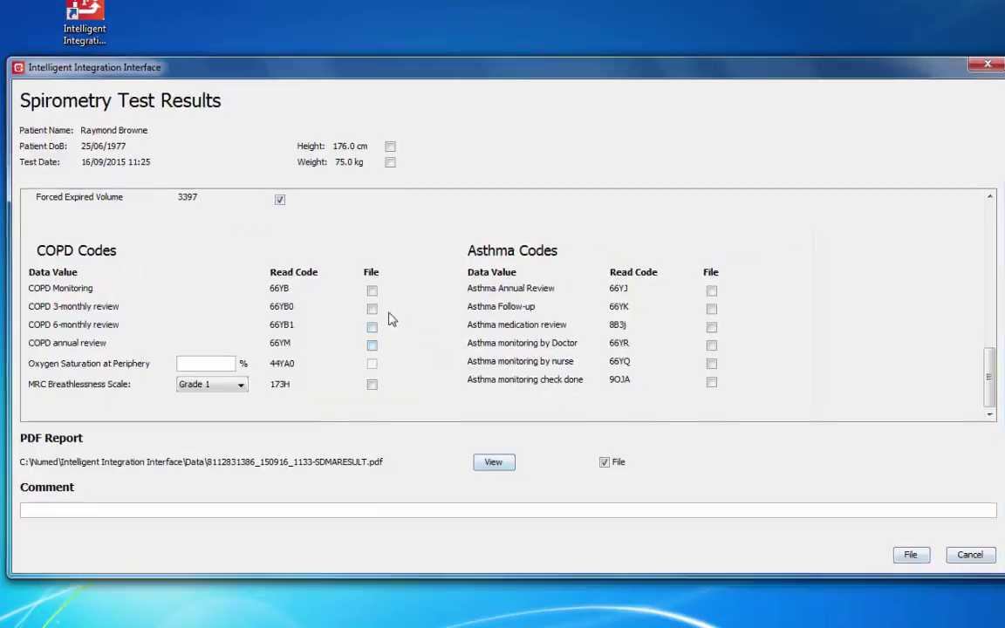
- Mark COPD Monitoring and COPD annual review for filing and enter oxygen saturation 99
{"action": "left_click", "coordinate": [372, 291]}
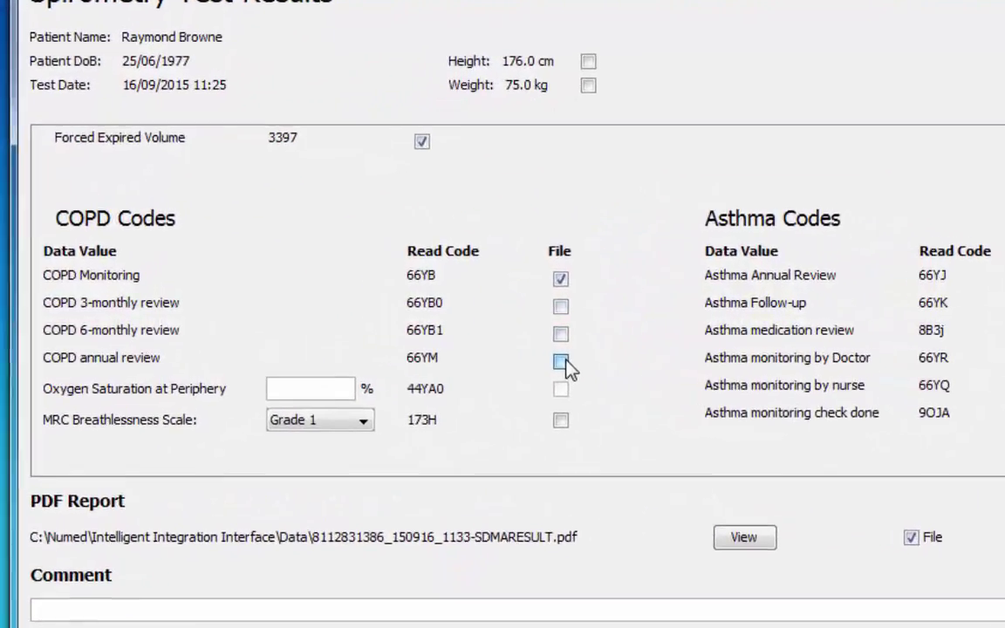
{"action": "left_click", "coordinate": [499, 356]}
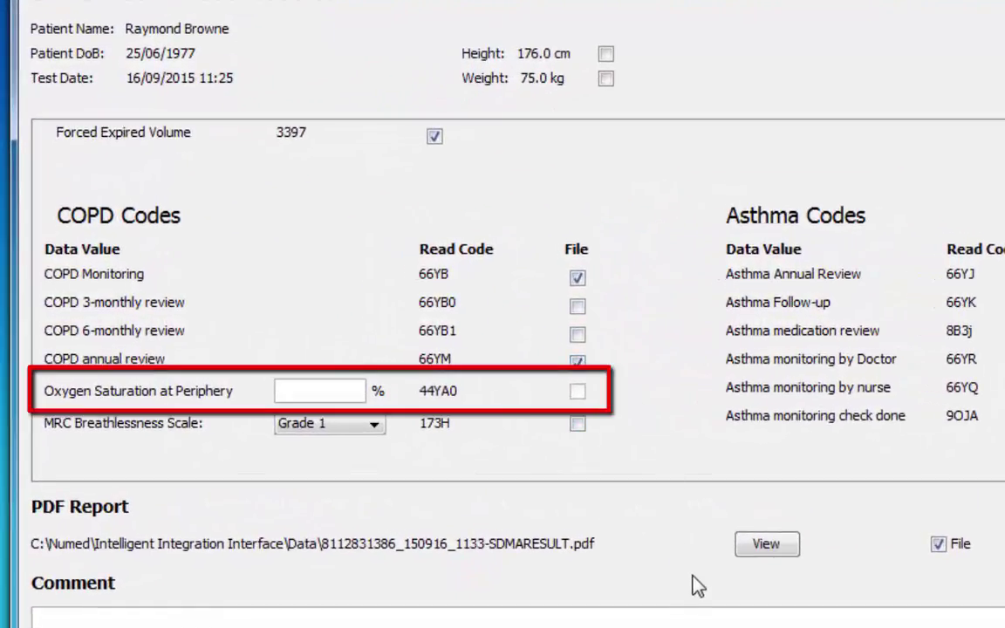
{"action": "left_click", "coordinate": [347, 394]}
{"action": "type", "text": "99"}
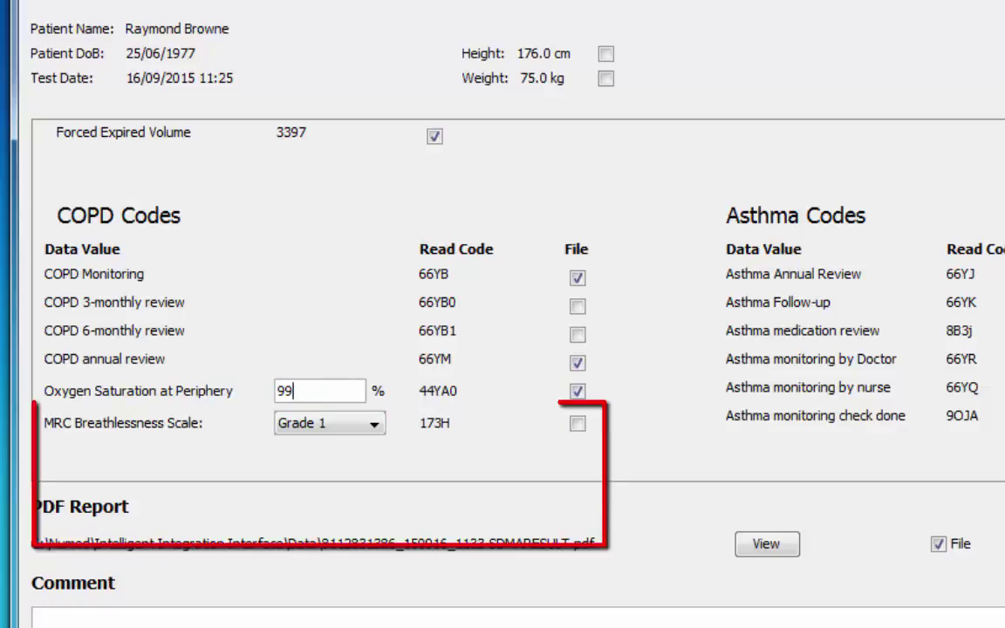
- Set MRC Breathlessness Scale to Grade 2 and tick it for filing
{"action": "left_click", "coordinate": [374, 426]}
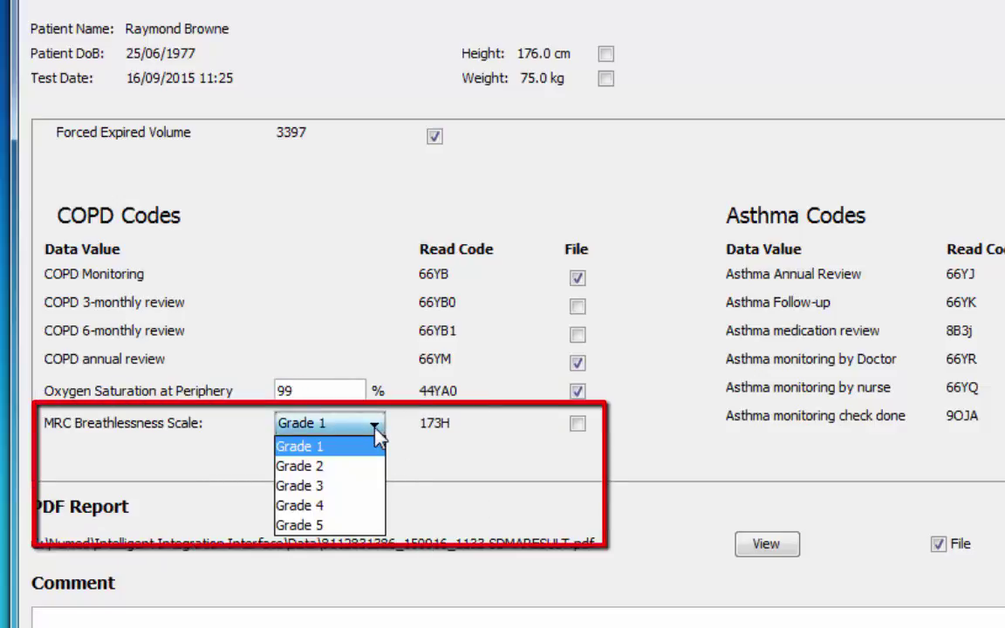
{"action": "left_click", "coordinate": [358, 474]}
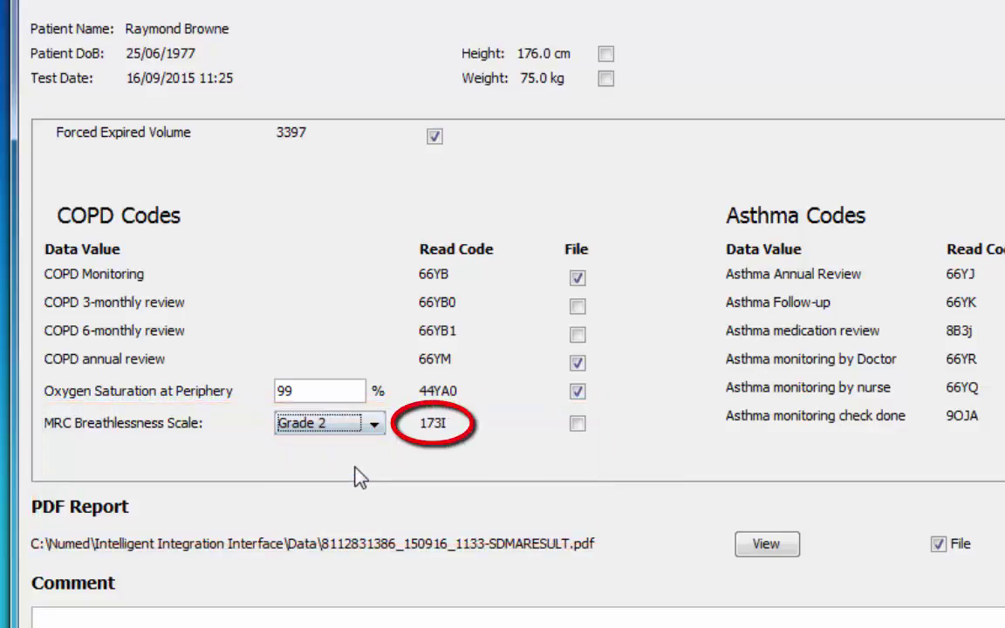
{"action": "left_click", "coordinate": [576, 424]}
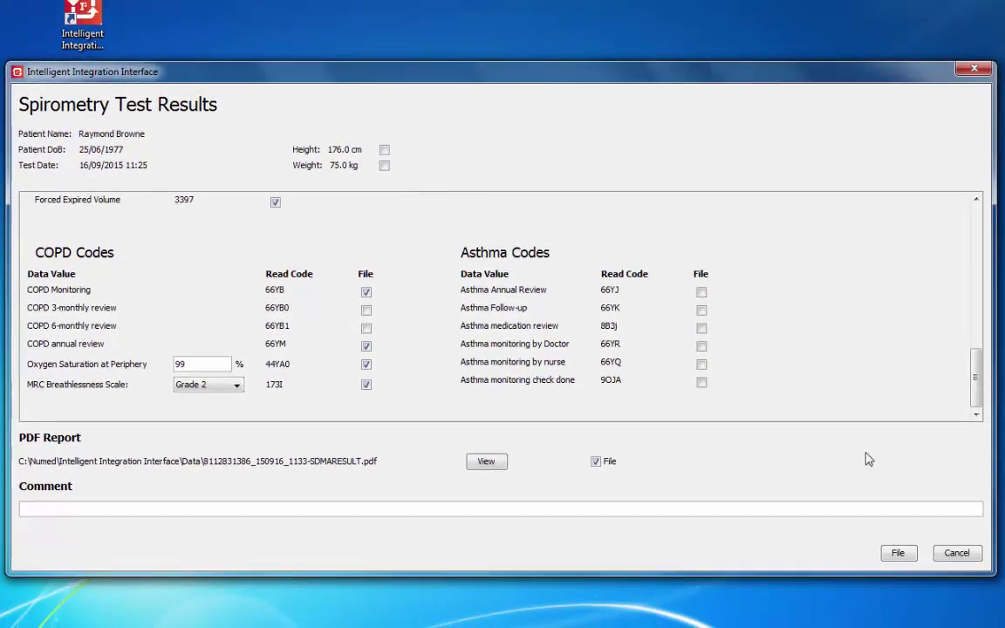
{"action": "left_click", "coordinate": [486, 462]}
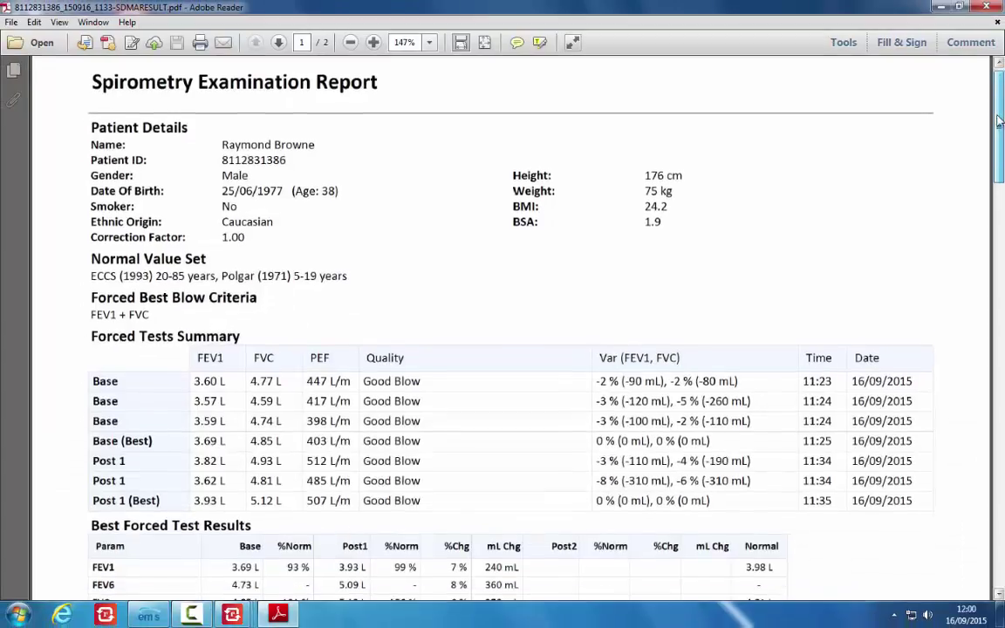
{"action": "scroll", "coordinate": [1001, 144], "scroll_direction": "down", "scroll_amount": 2}
{"action": "left_click_drag", "start_coordinate": [1001, 143], "coordinate": [1002, 400]}
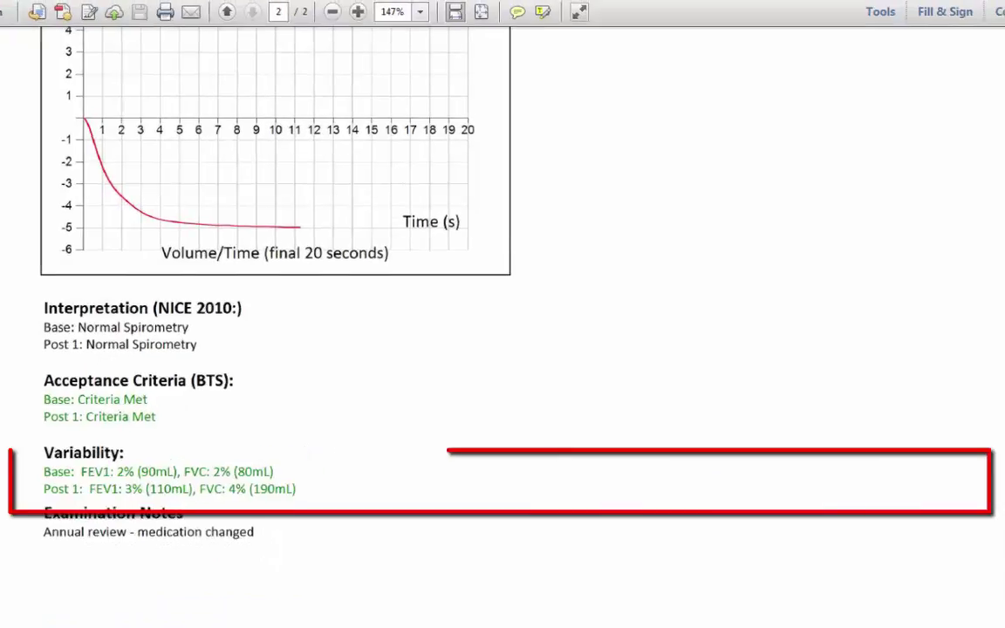
{"action": "left_click", "coordinate": [997, 13]}
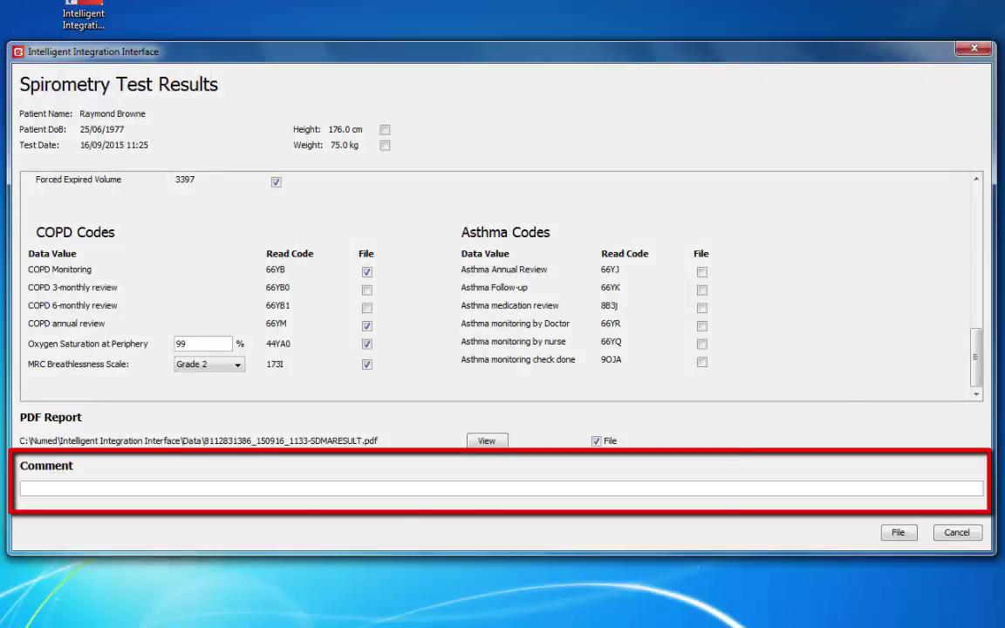
- Enter the comment 'Annual review' on the spirometry results
{"action": "type", "text": "A"}
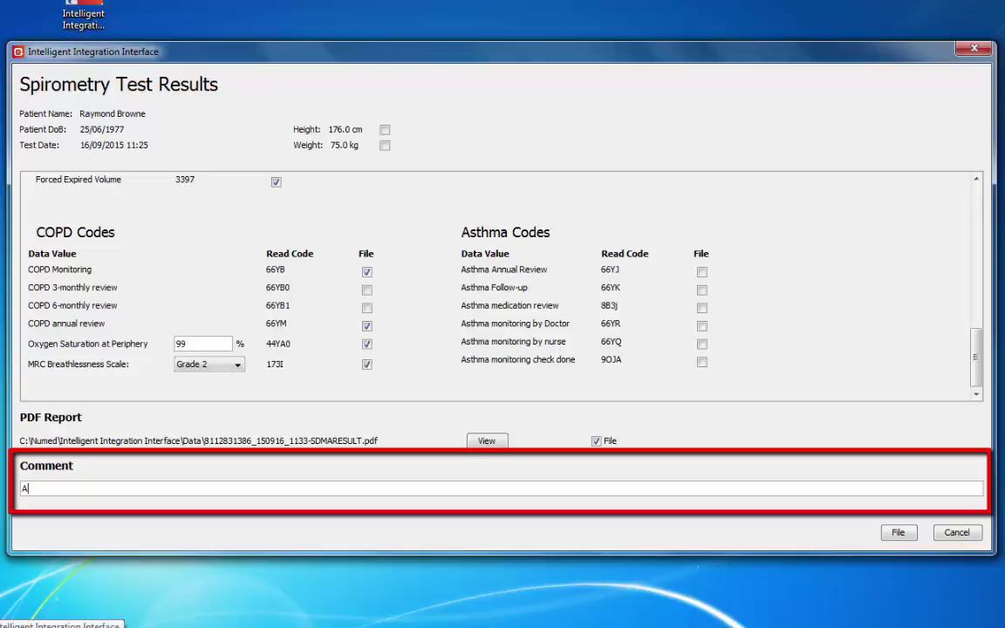
{"action": "type", "text": "nnual review"}
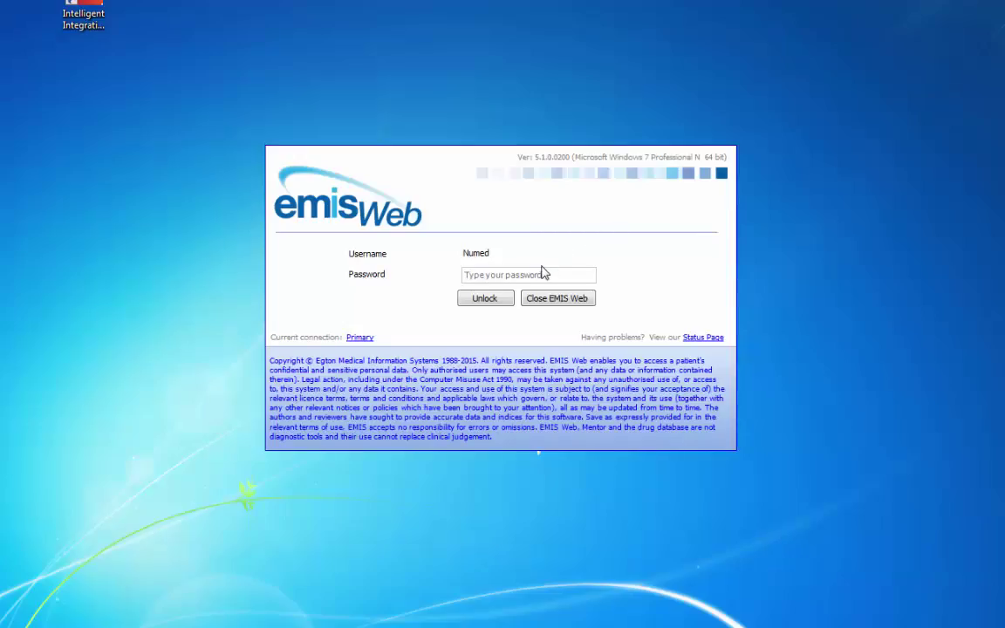
{"action": "left_click", "coordinate": [543, 277]}
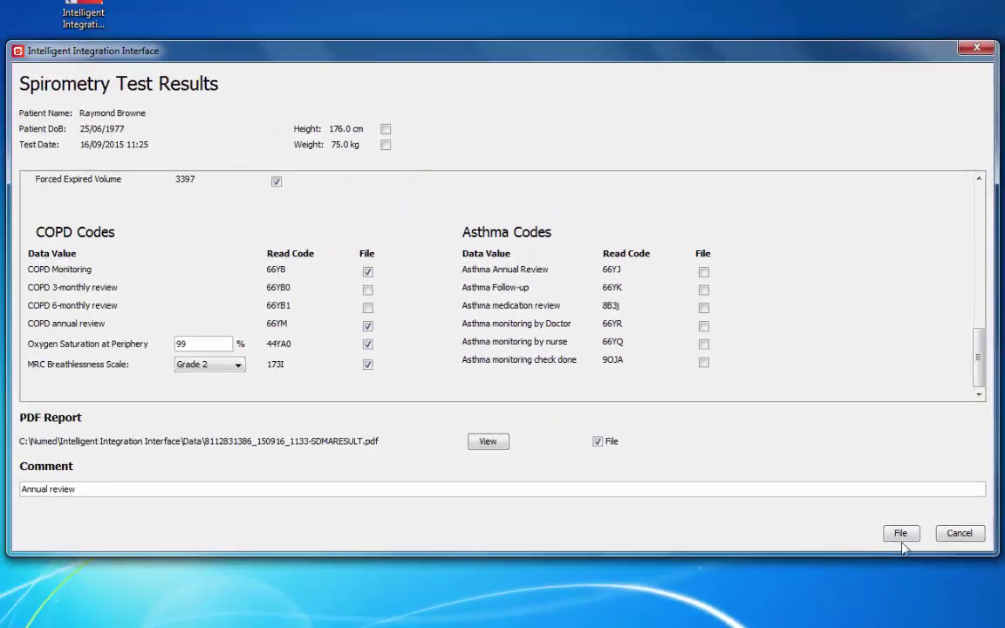
- File the spirometry results and comment to the record and acknowledge the Success message
{"action": "left_click", "coordinate": [905, 539]}
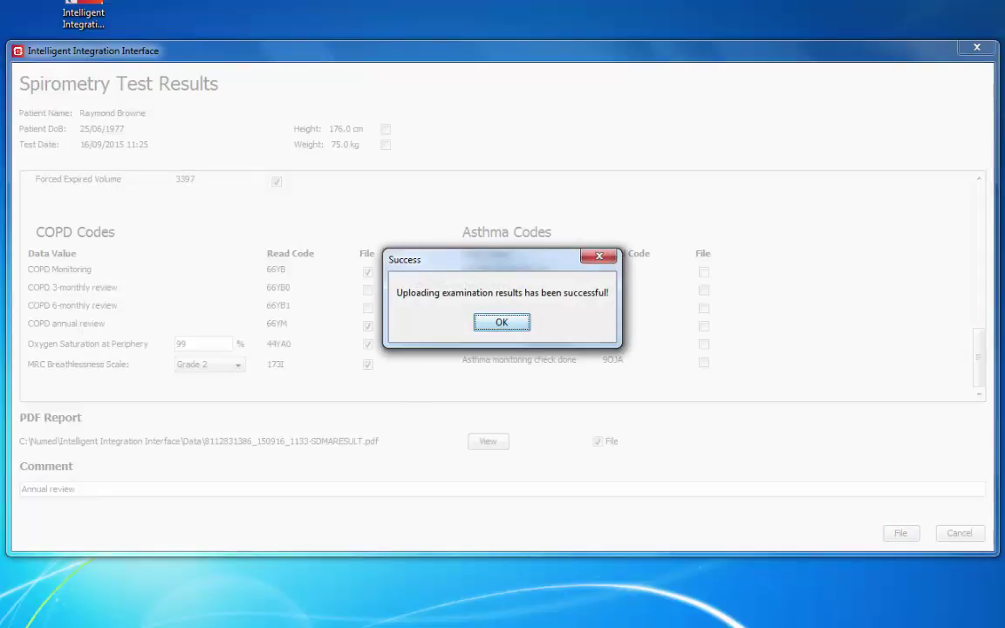
{"action": "left_click", "coordinate": [502, 323]}
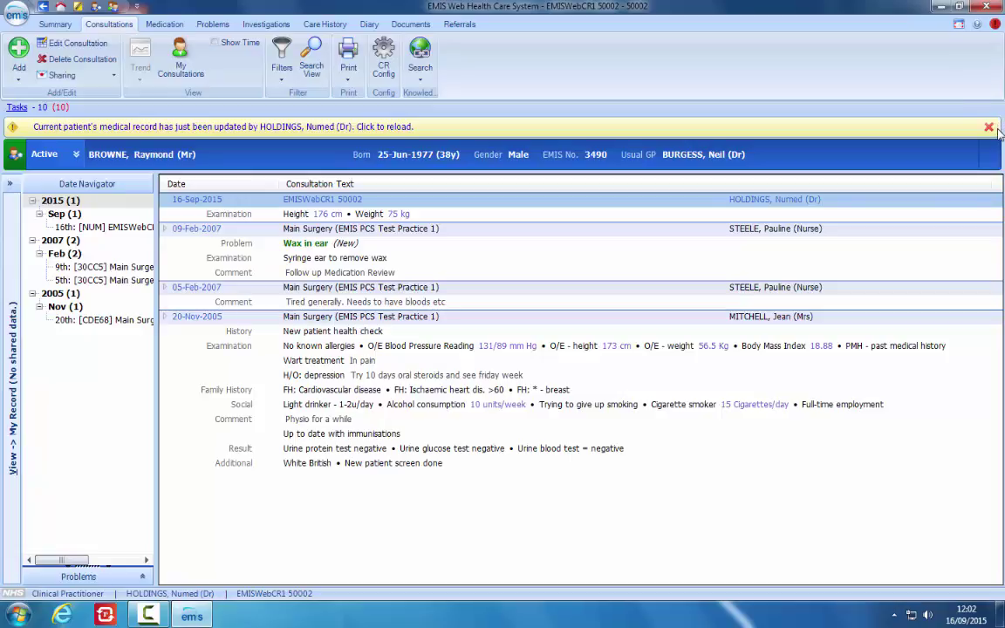
- Reload the record, check Investigations, then open the attached 16-Sep-2015 Spirometry Examination Report
{"action": "left_click", "coordinate": [244, 131]}
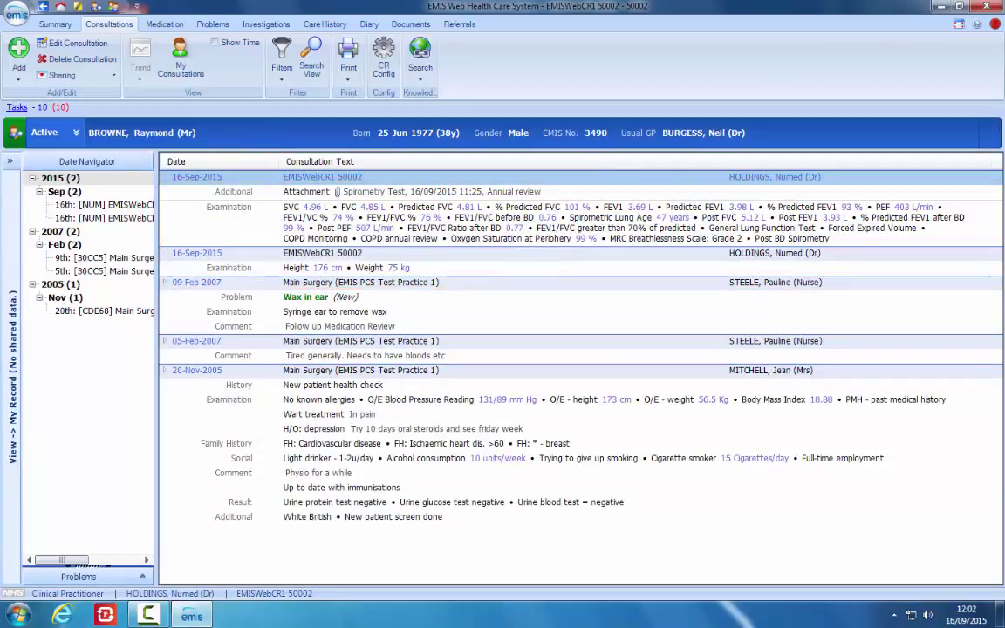
{"action": "left_click", "coordinate": [265, 26]}
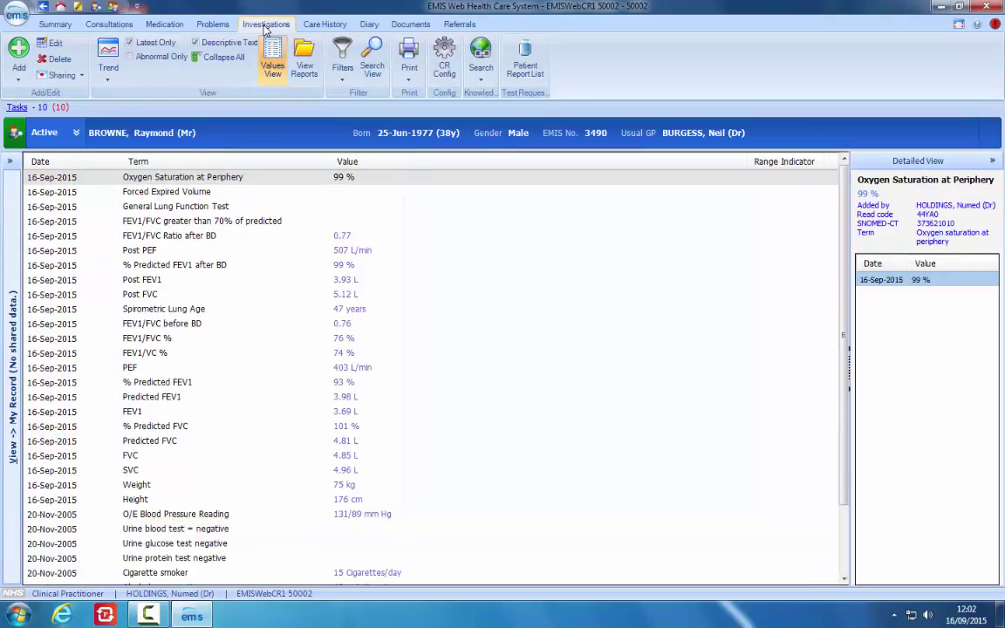
{"action": "left_click", "coordinate": [110, 24]}
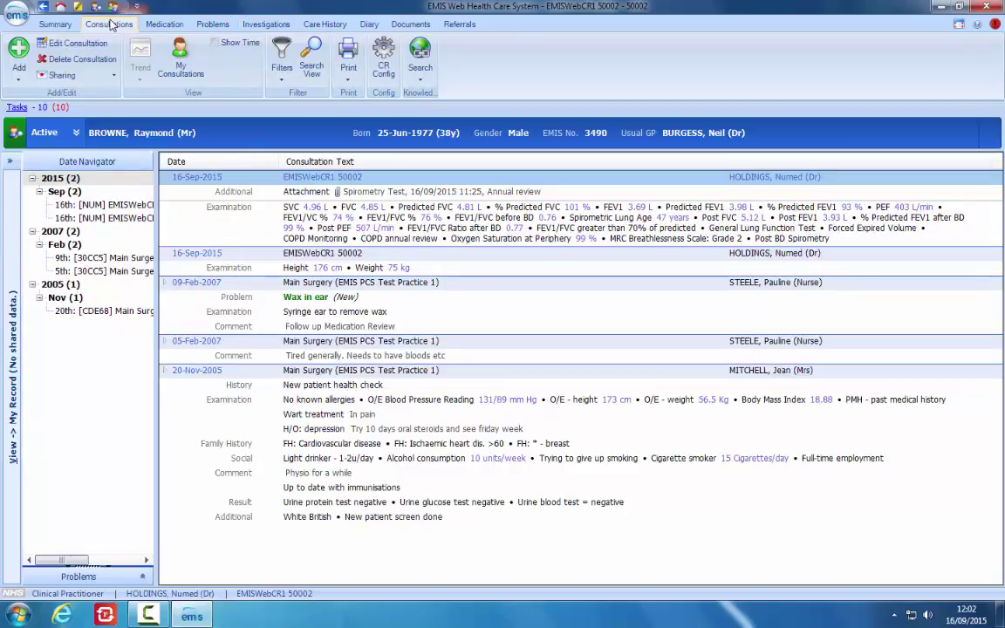
{"action": "double_click", "coordinate": [339, 192]}
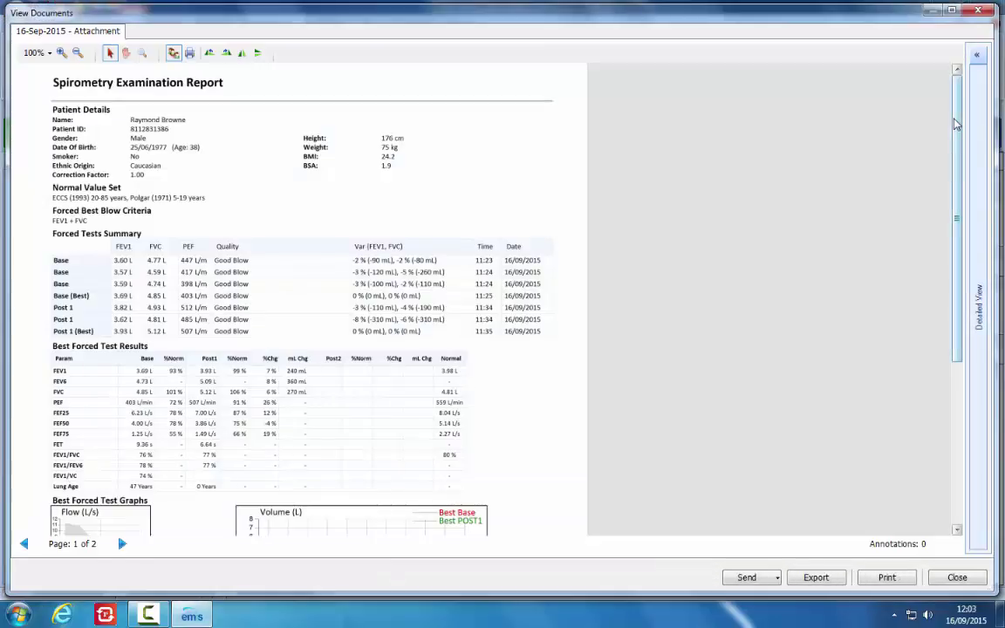
- Look over page 1 and page 2 of the spirometry report, then close the viewer
{"action": "mouse_move", "coordinate": [956, 123]}
{"action": "left_mouse_down"}
{"action": "mouse_move", "coordinate": [920, 307]}
{"action": "mouse_move", "coordinate": [949, 112]}
{"action": "left_mouse_up"}
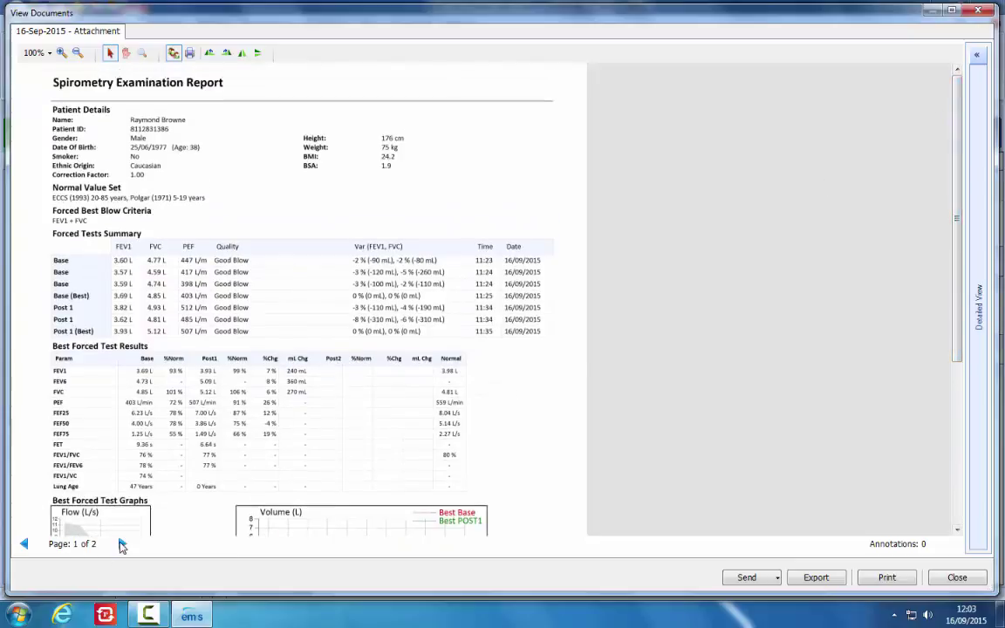
{"action": "left_click", "coordinate": [122, 543]}
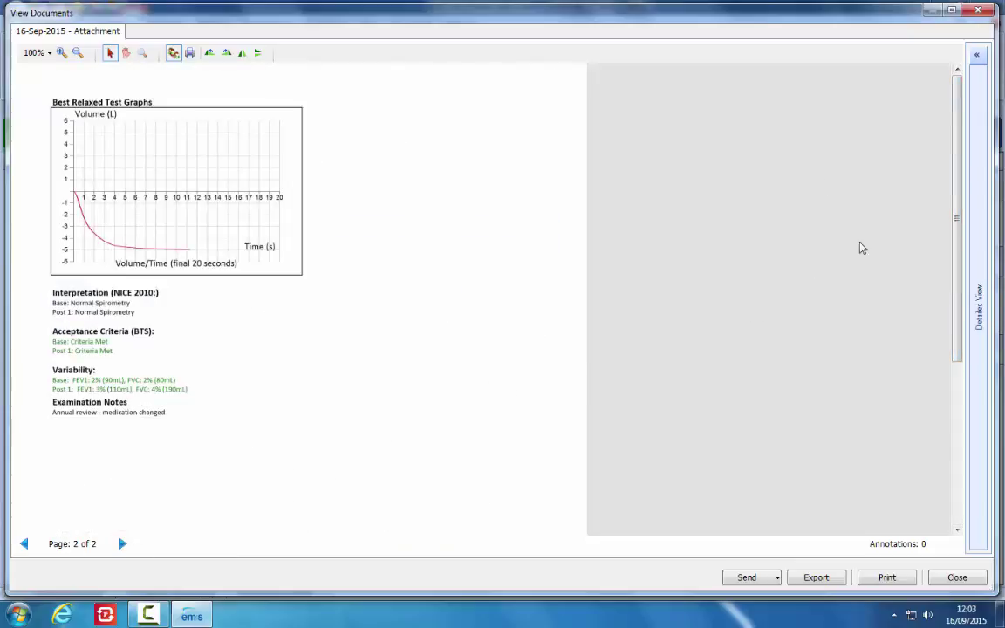
{"action": "left_click", "coordinate": [984, 12]}
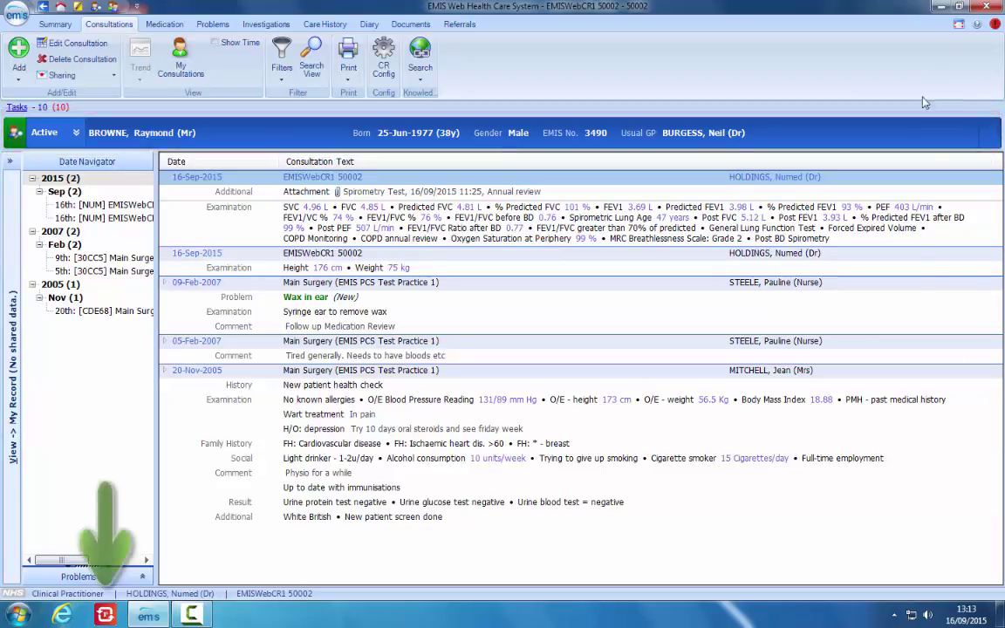
- Minimise EMIS Web, start Intelligent Integration Interface and choose the Spirometry product
{"action": "left_click", "coordinate": [941, 6]}
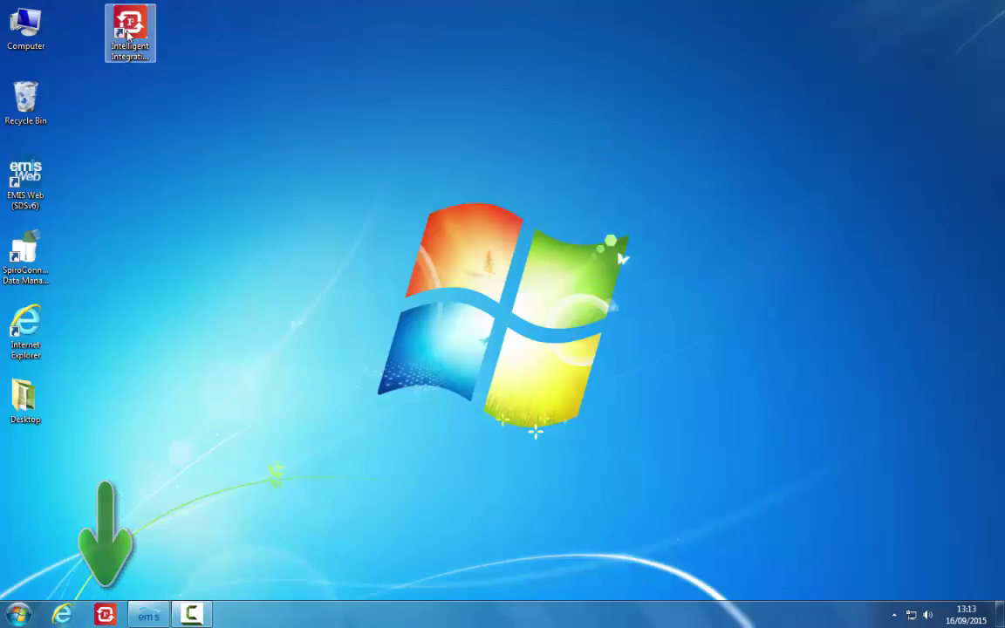
{"action": "double_click", "coordinate": [128, 34]}
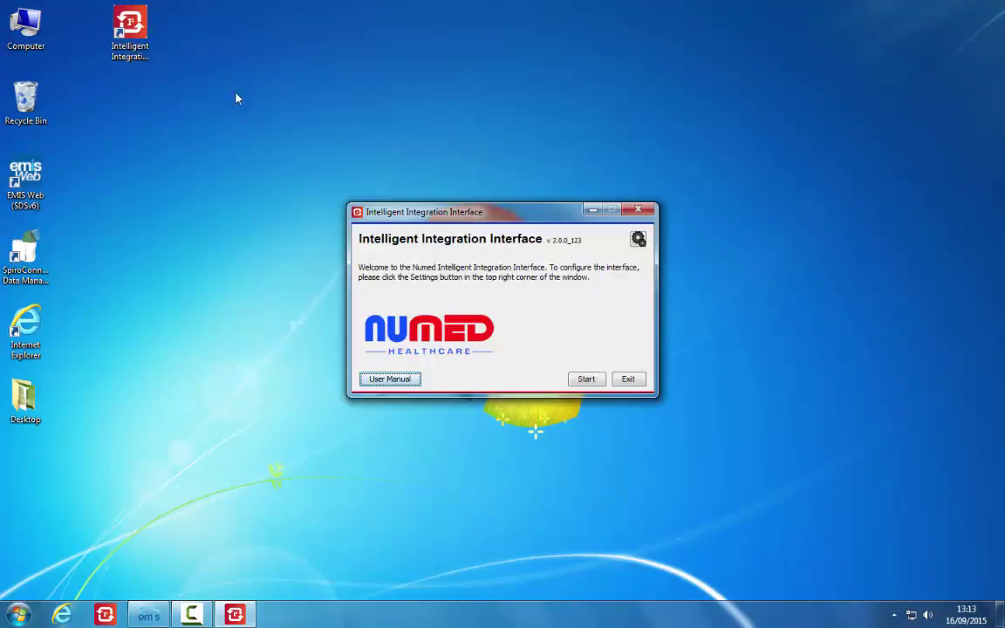
{"action": "left_click", "coordinate": [586, 380]}
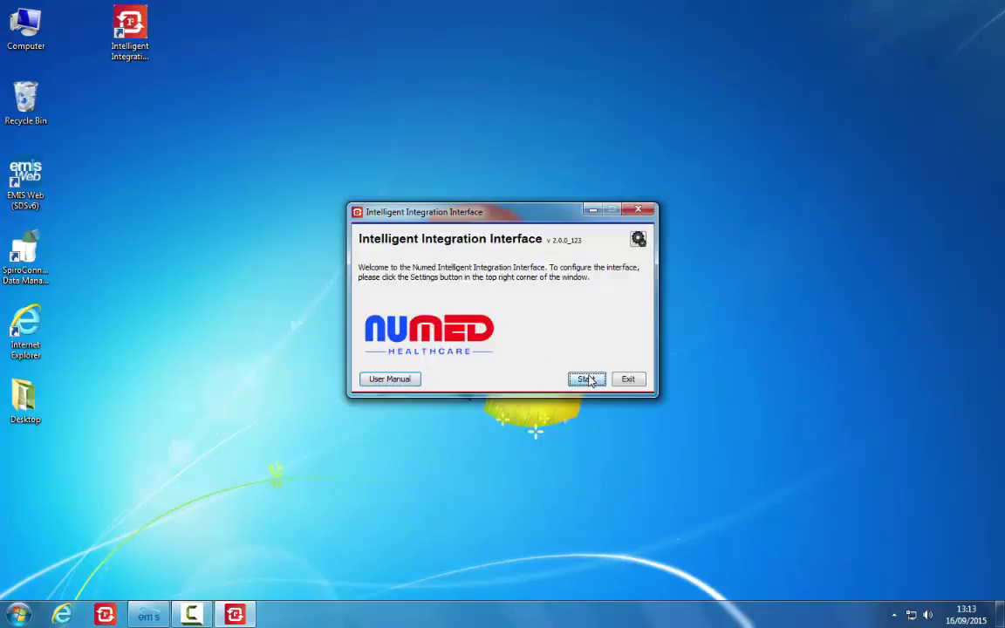
{"action": "left_click", "coordinate": [565, 257]}
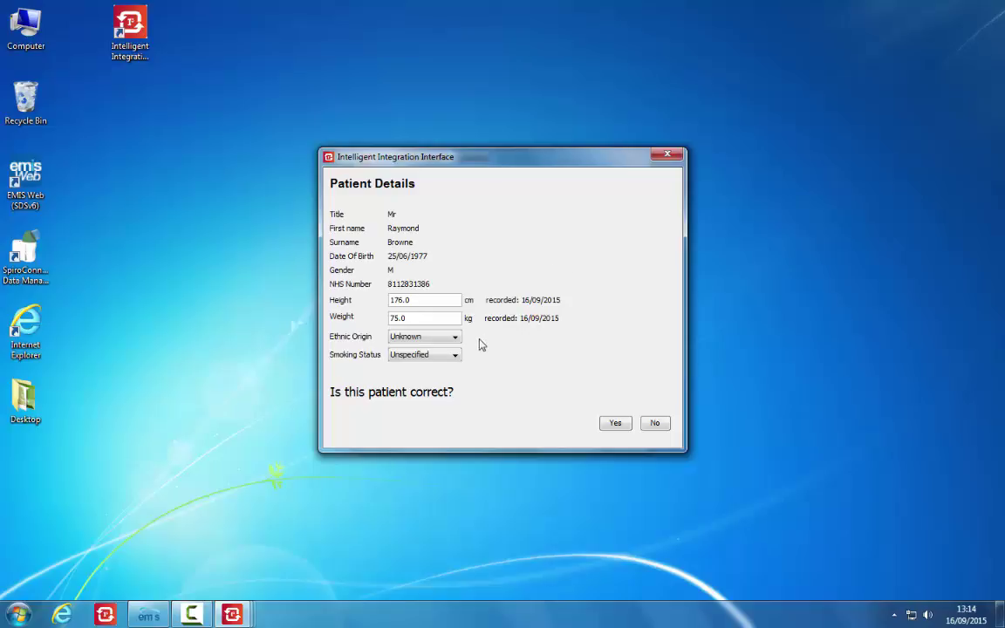
- Confirm the patient details with ethnic origin Caucasian and smoking status NonSmoker
{"action": "left_click", "coordinate": [455, 338]}
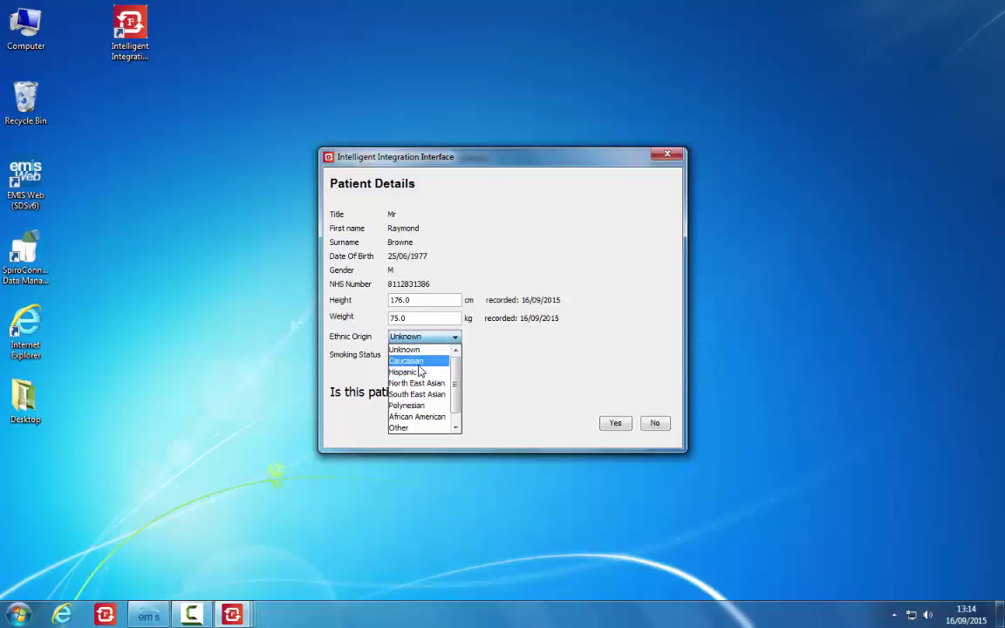
{"action": "left_click", "coordinate": [419, 363]}
{"action": "left_click", "coordinate": [455, 355]}
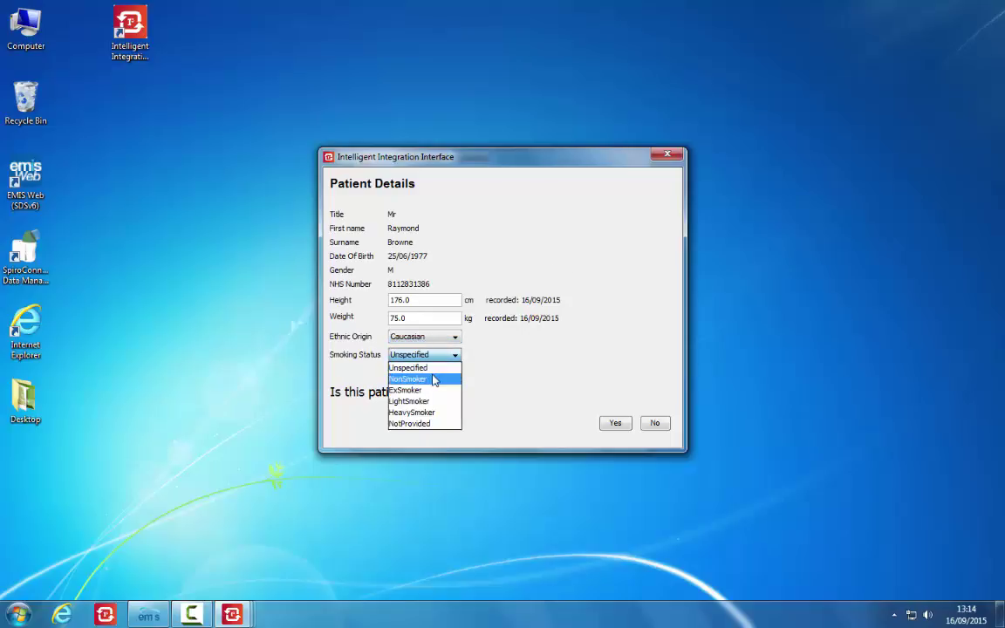
{"action": "left_click", "coordinate": [433, 380]}
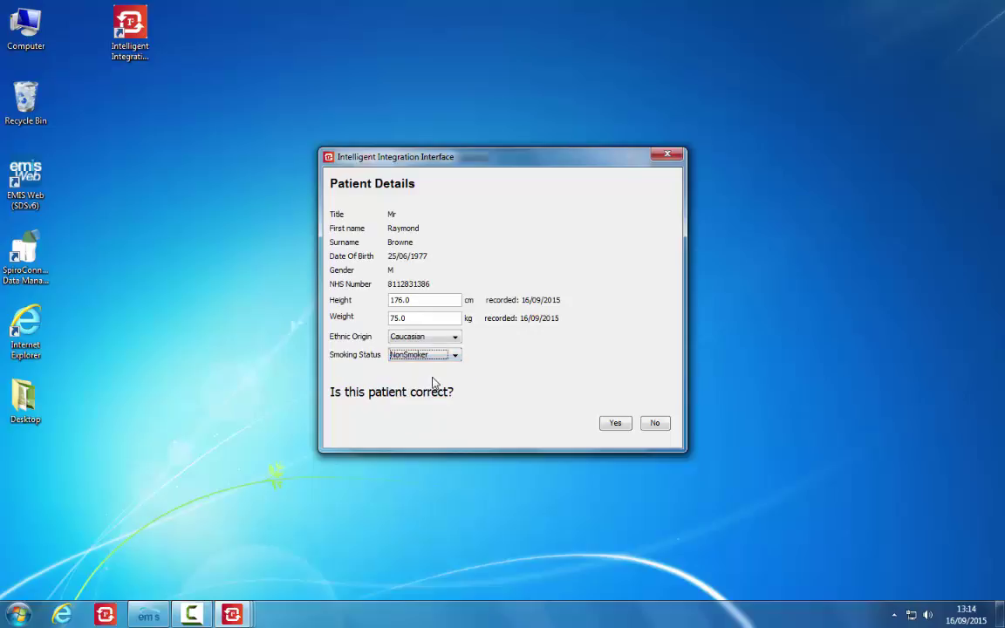
{"action": "left_click", "coordinate": [615, 424]}
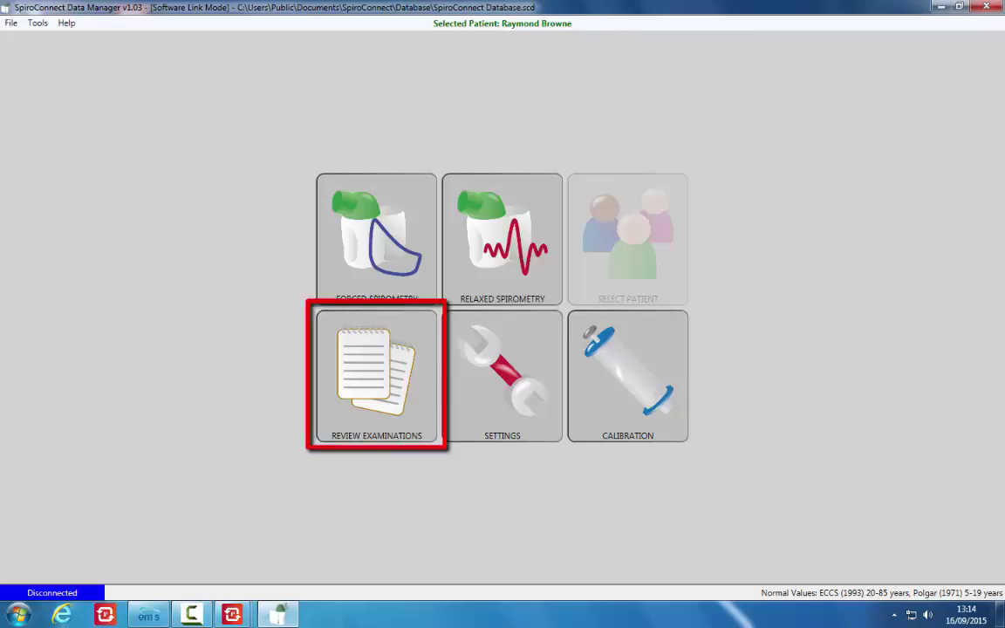
- Mark the 18/08/2015 spirometry exam for I3 export, then close SpiroConnect Data Manager to export it
{"action": "left_click", "coordinate": [353, 402]}
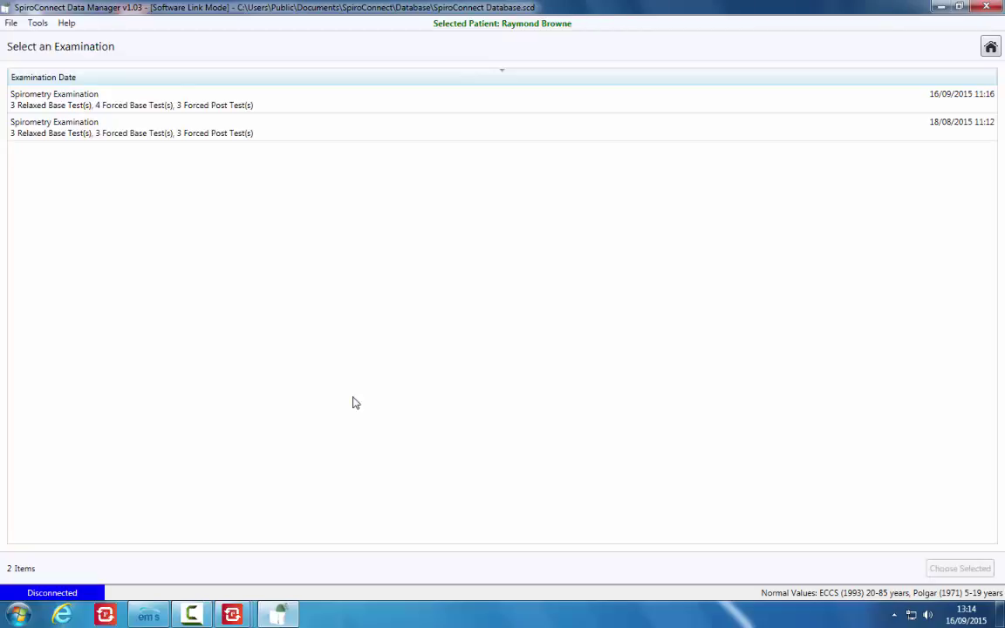
{"action": "left_click", "coordinate": [259, 132]}
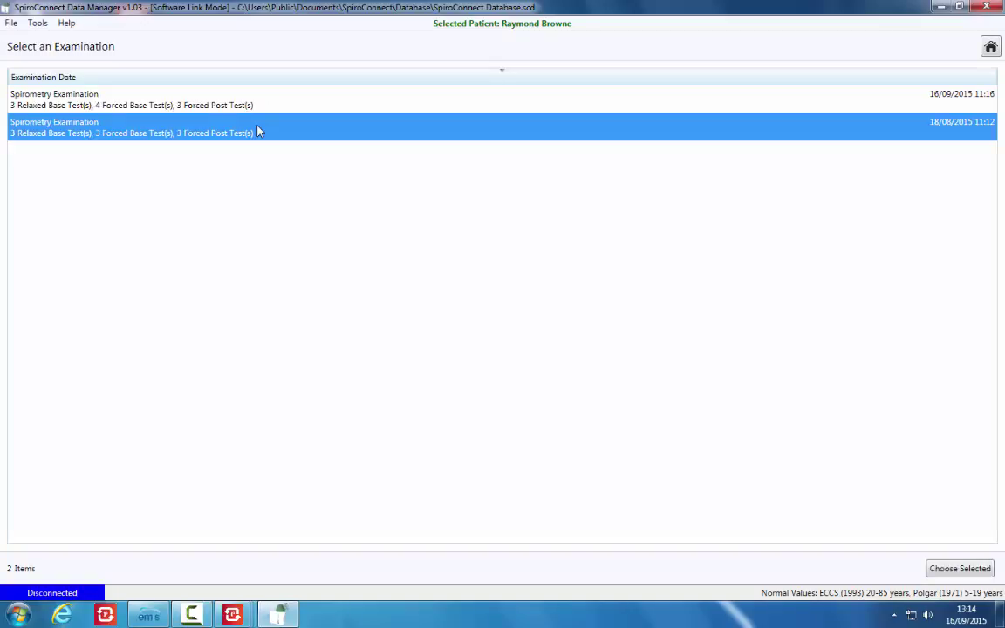
{"action": "left_click", "coordinate": [942, 568]}
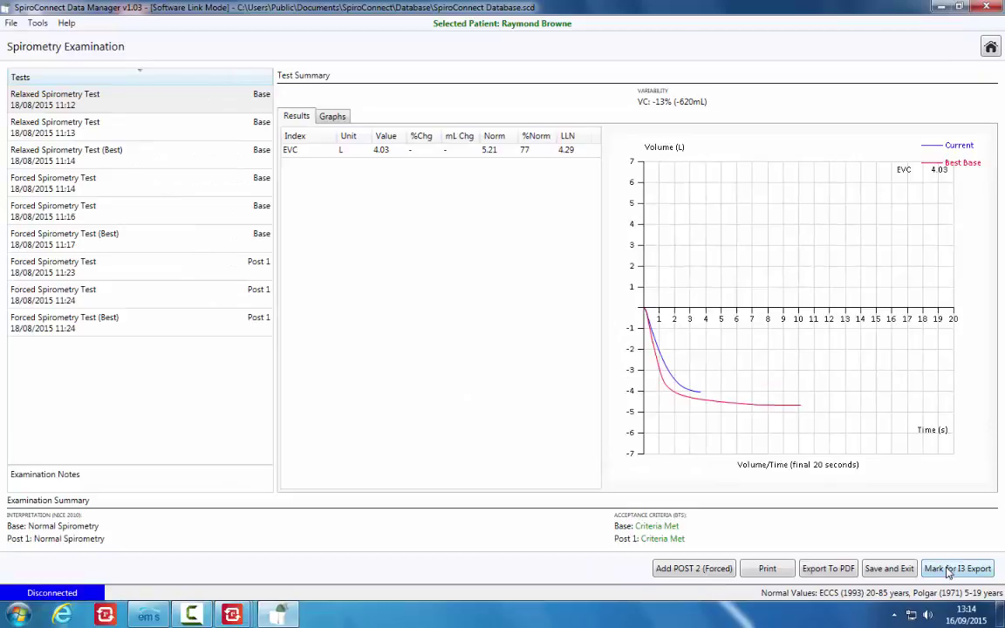
{"action": "left_click", "coordinate": [948, 570]}
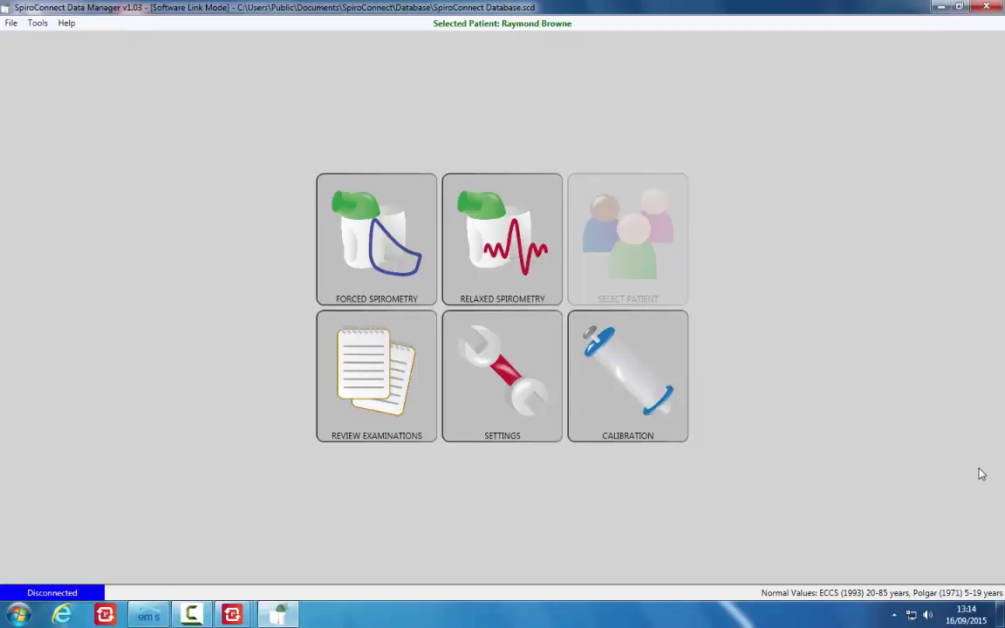
{"action": "left_click", "coordinate": [986, 7]}
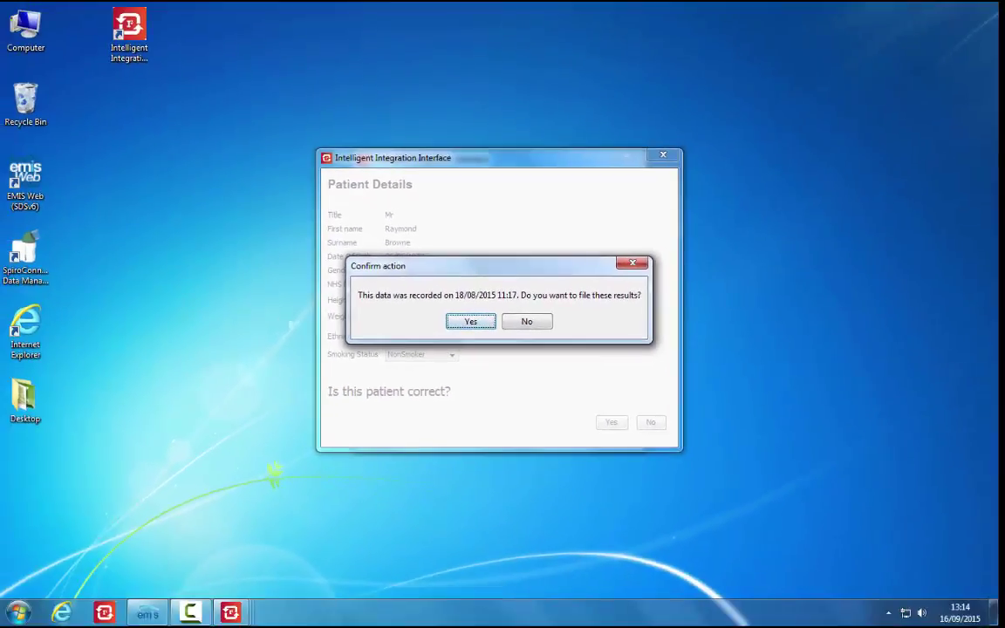
- Confirm and file the 18/08/2015 spirometry results into the record, then acknowledge the upload success
{"action": "left_click", "coordinate": [471, 322]}
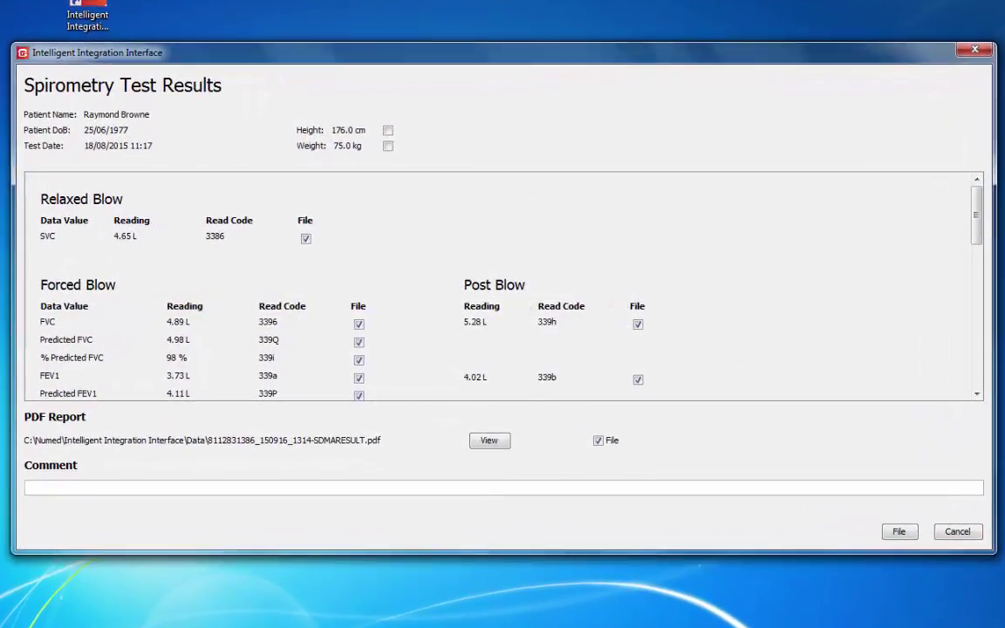
{"action": "left_click_drag", "start_coordinate": [975, 203], "coordinate": [974, 351]}
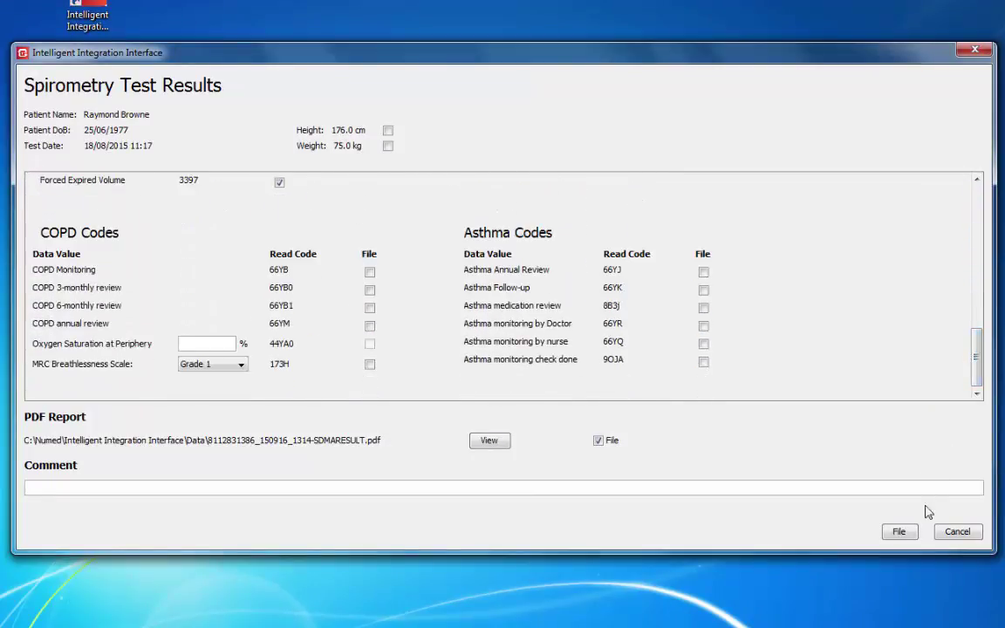
{"action": "left_click", "coordinate": [904, 534]}
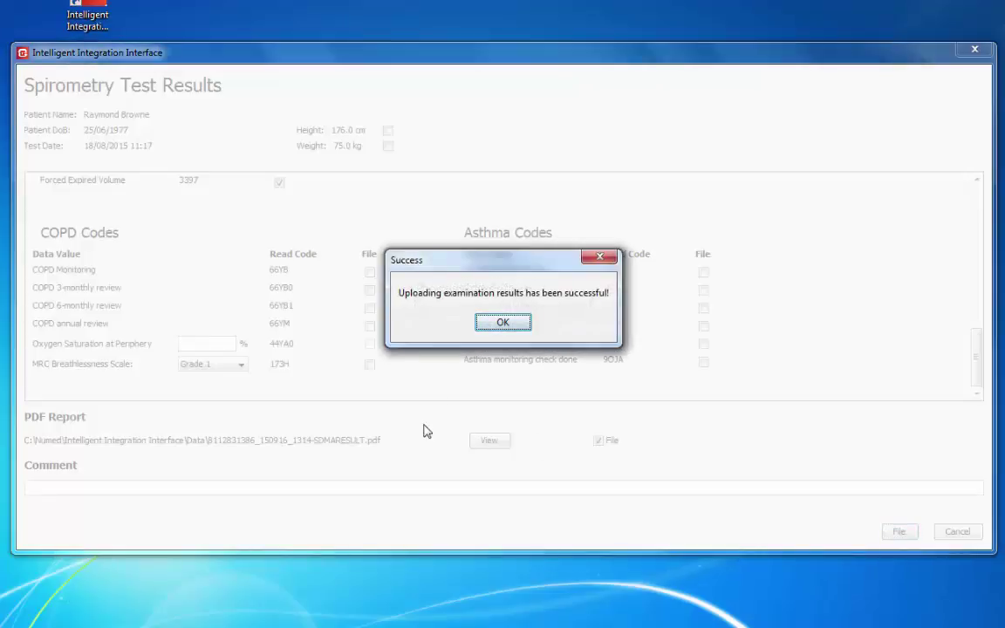
{"action": "left_click", "coordinate": [502, 322]}
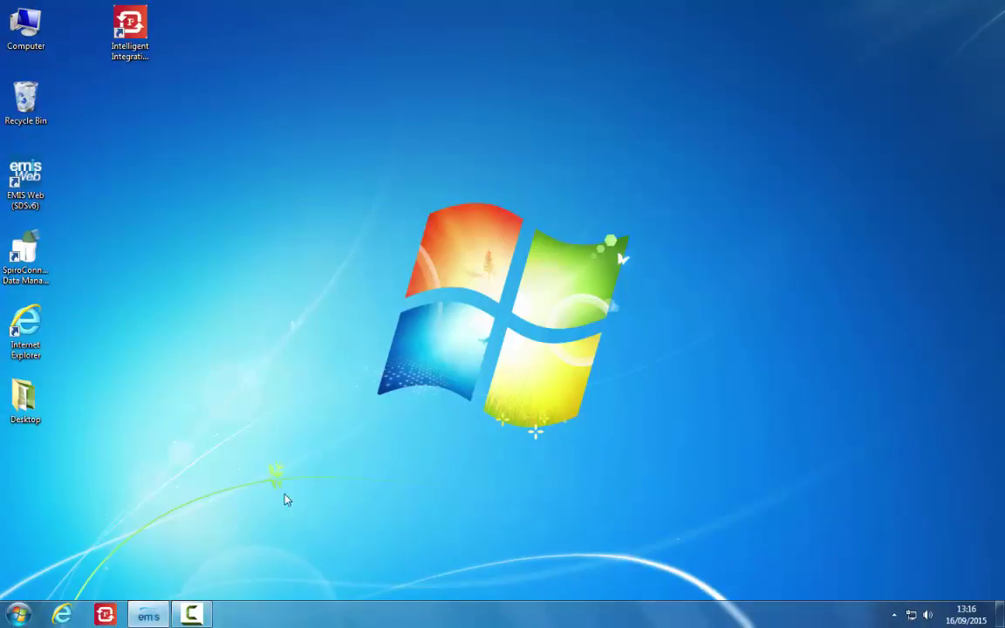
- Bring back EMIS Web and reload the patient record to show the new 18/08 spirometry entry
{"action": "left_click", "coordinate": [154, 618]}
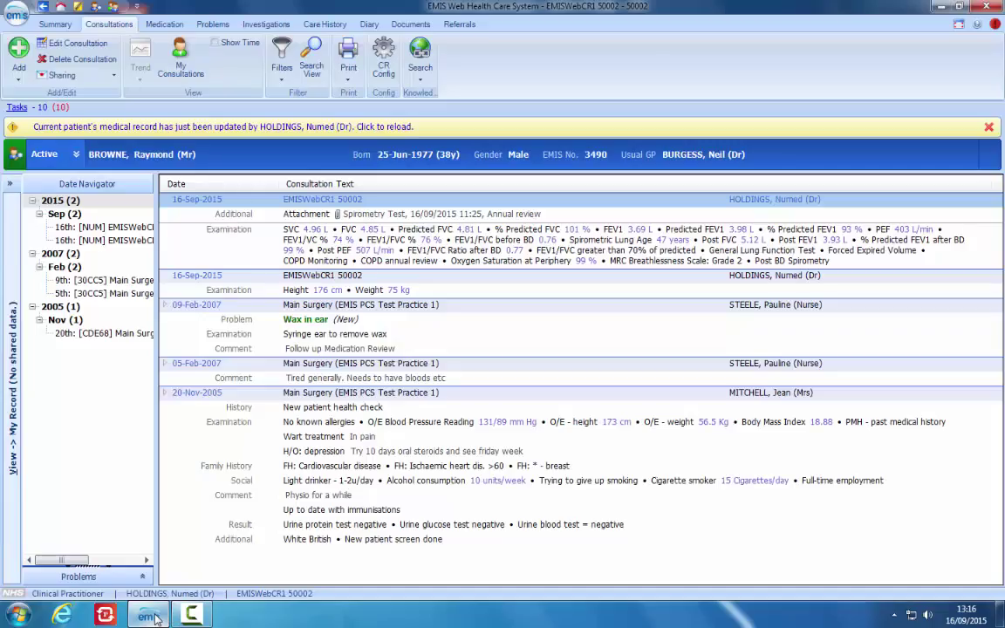
{"action": "left_click", "coordinate": [209, 128]}
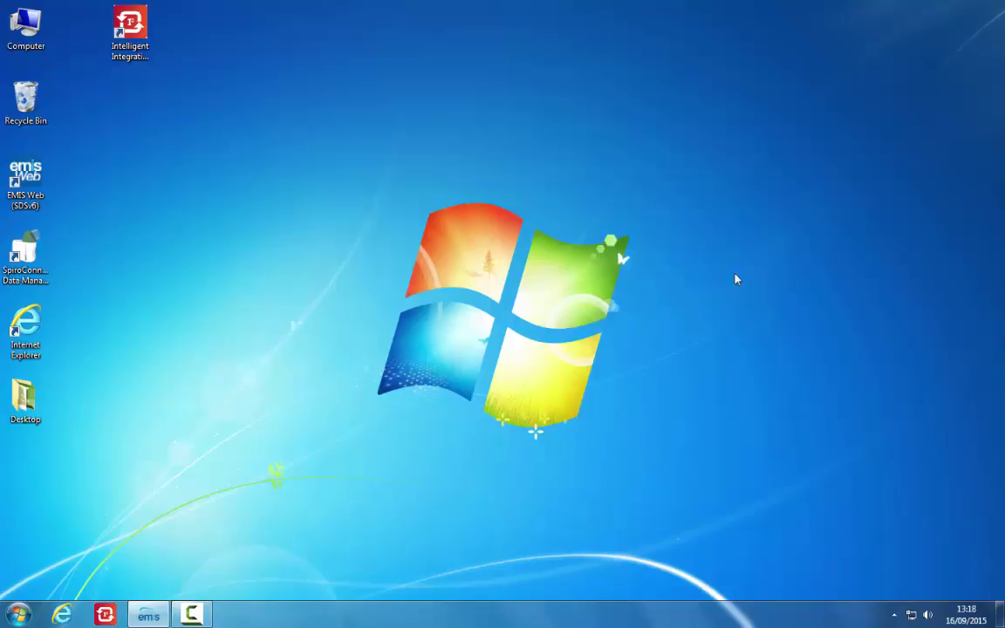
- Launch Intelligent Integration Interface and open Manage ReadCodes from its settings
{"action": "left_click", "coordinate": [145, 55]}
{"action": "double_click", "coordinate": [145, 55]}
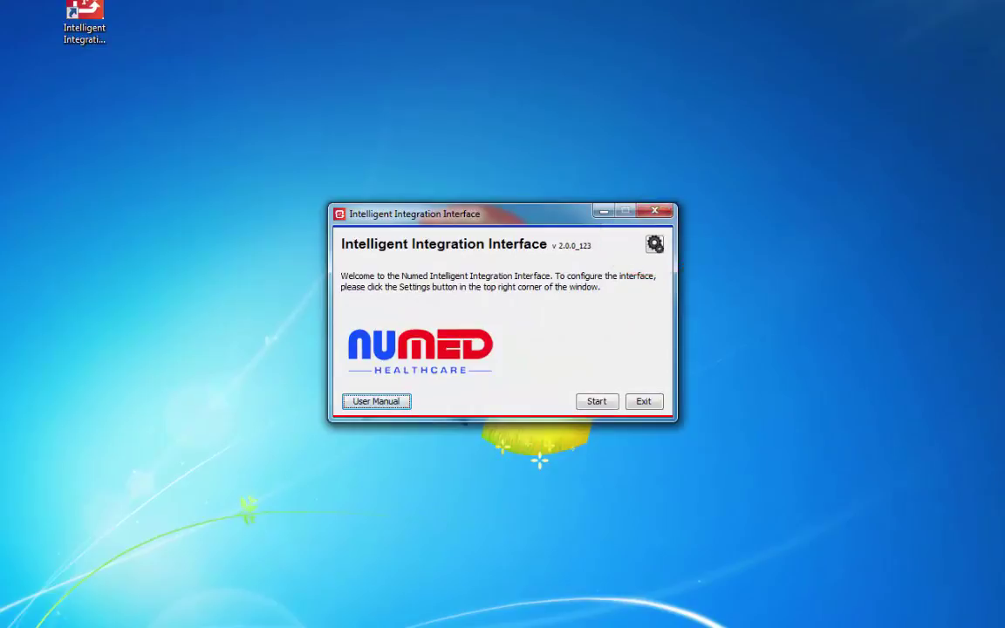
{"action": "left_click", "coordinate": [654, 246]}
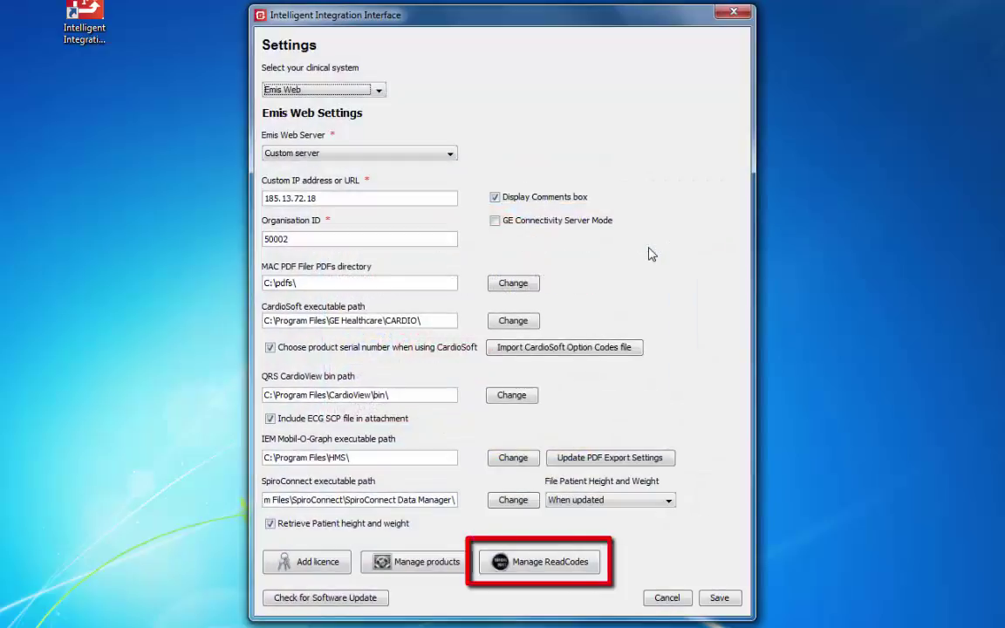
{"action": "left_click", "coordinate": [576, 569]}
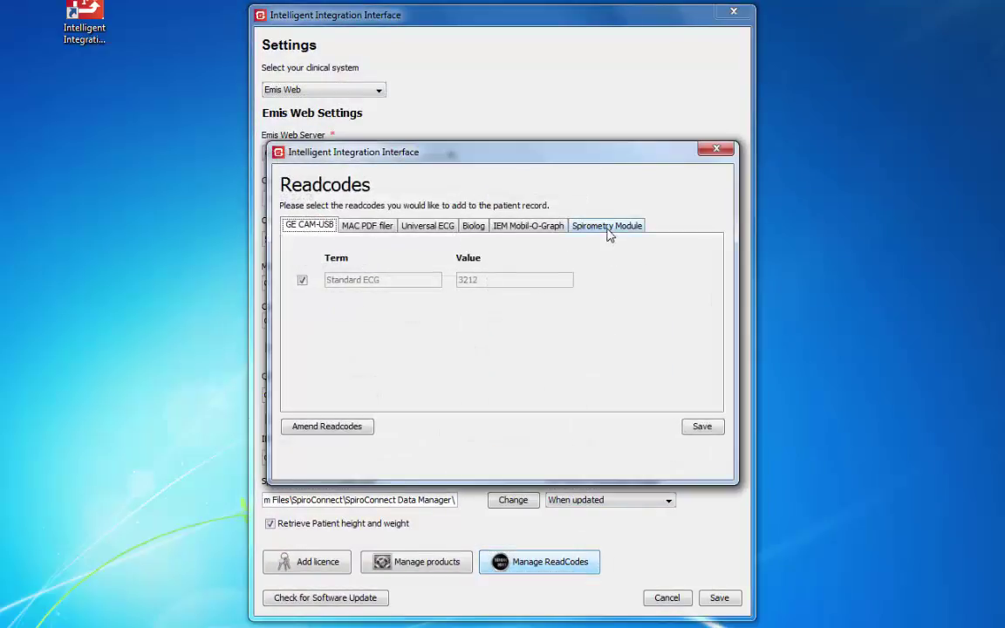
- On the Spirometry Module tab, untick FEV1/FEV6 ratio and both FEV1/FVC 70%-of-predicted codes, then save
{"action": "left_click", "coordinate": [609, 229]}
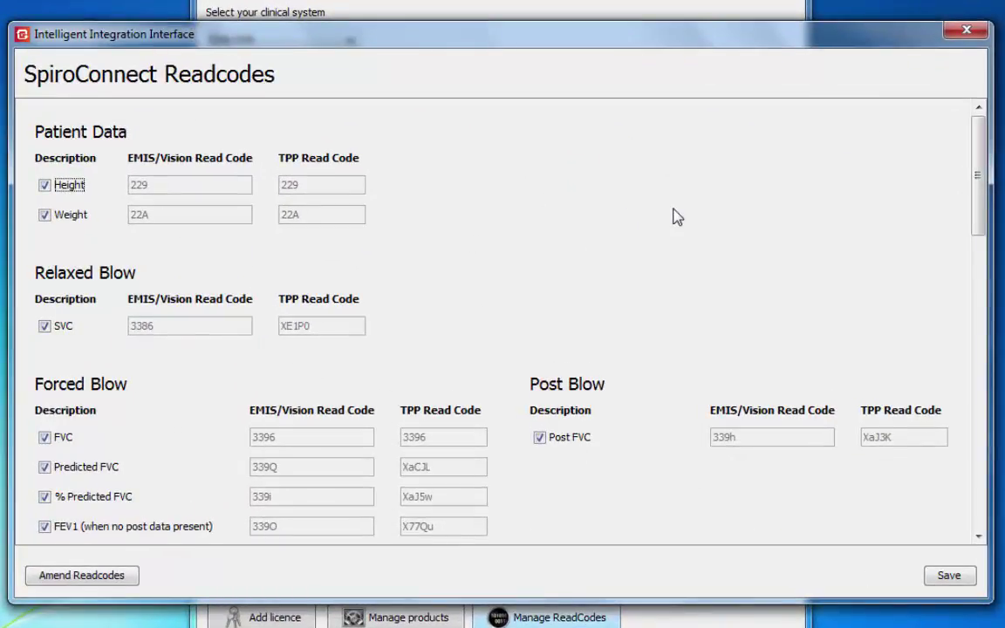
{"action": "scroll", "coordinate": [676, 216], "scroll_direction": "down", "scroll_amount": 10}
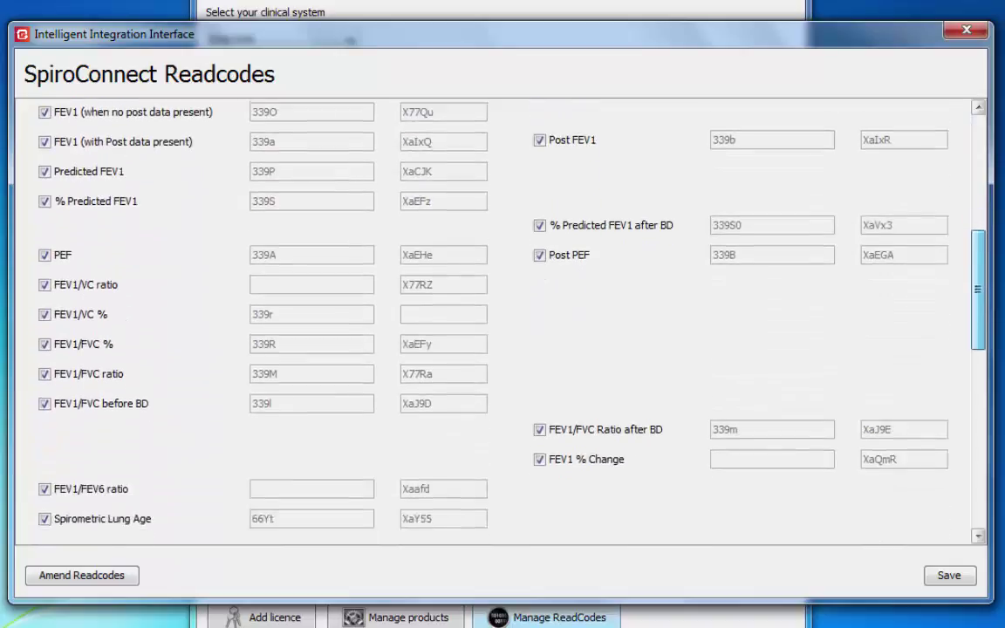
{"action": "scroll", "coordinate": [503, 314], "scroll_direction": "down", "scroll_amount": 5}
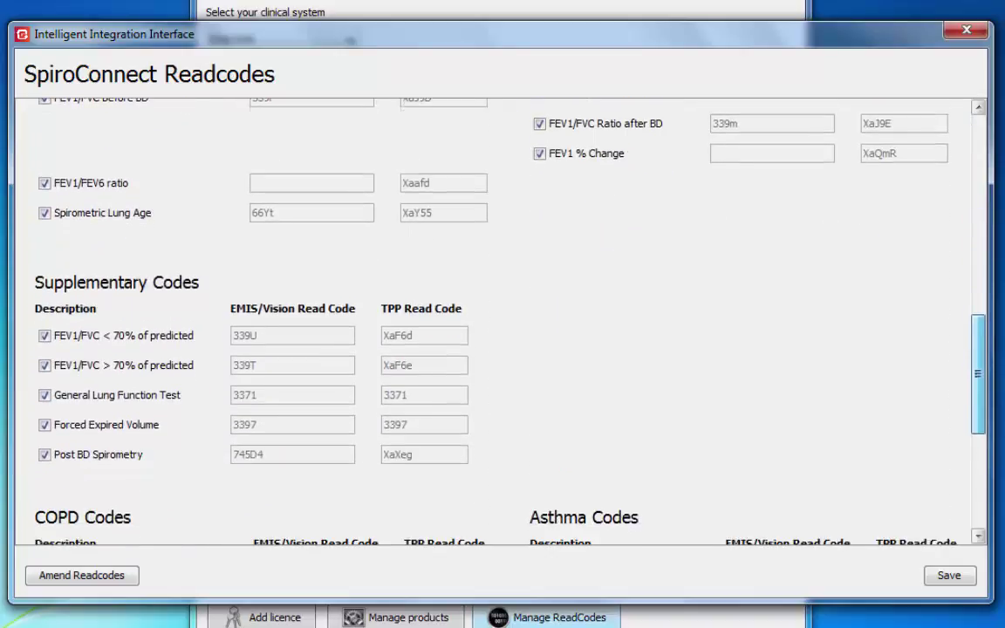
{"action": "left_click", "coordinate": [48, 179]}
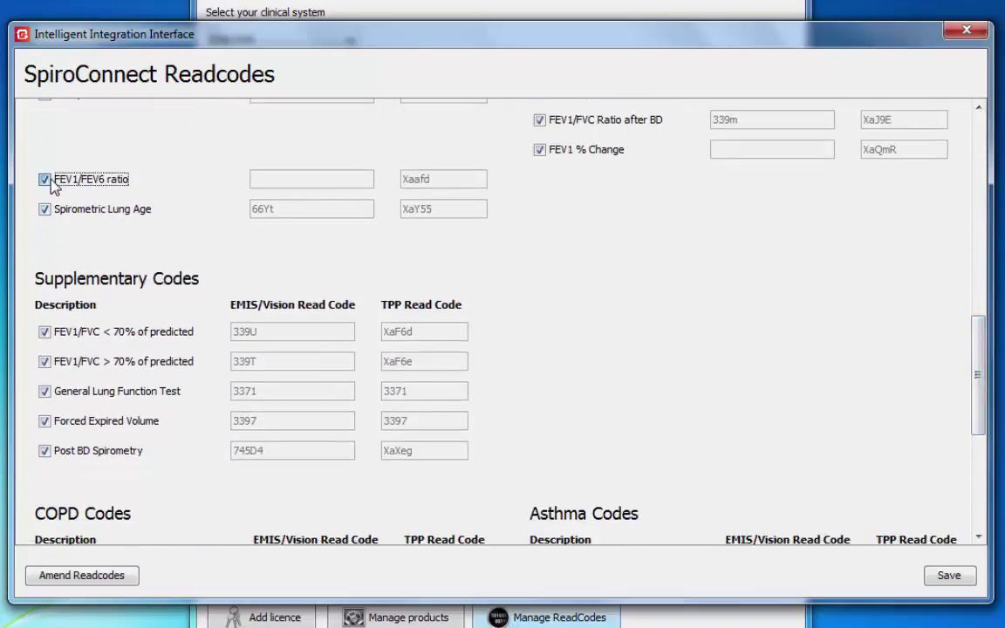
{"action": "left_click", "coordinate": [47, 334]}
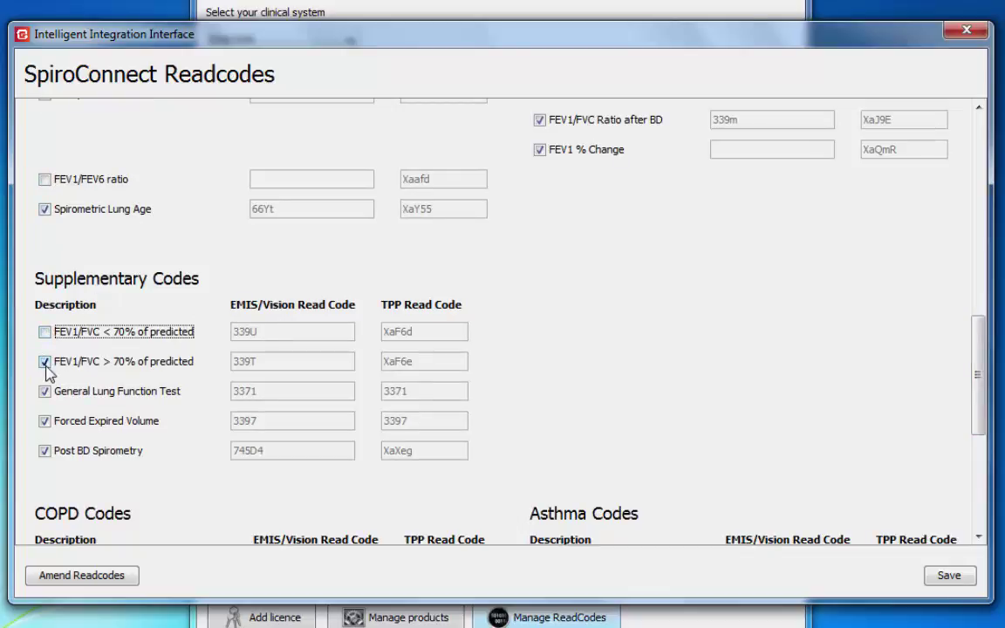
{"action": "left_click", "coordinate": [44, 365]}
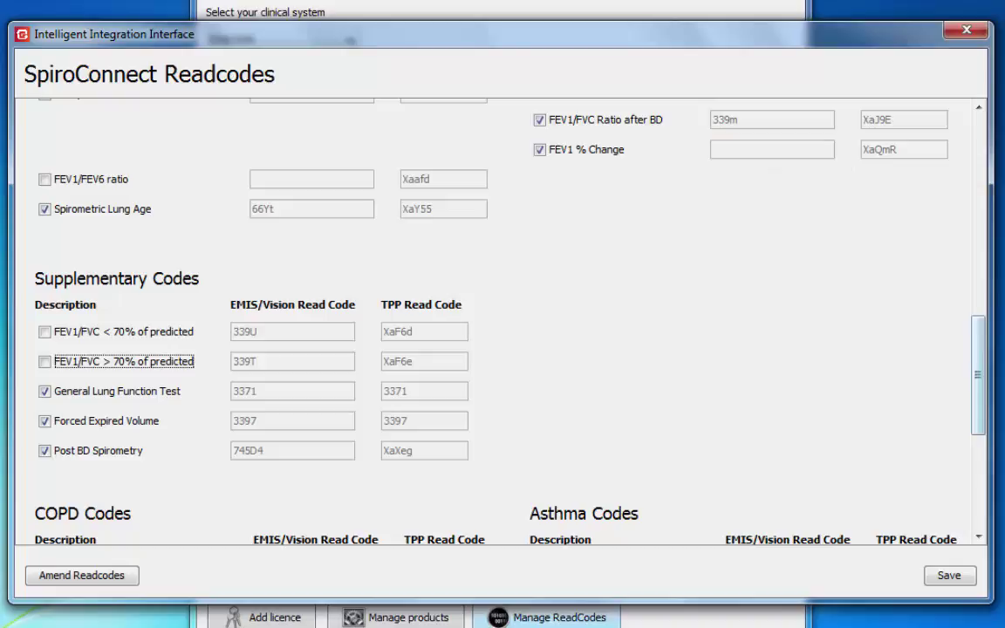
{"action": "scroll", "coordinate": [989, 377], "scroll_direction": "down", "scroll_amount": 3}
{"action": "left_click_drag", "start_coordinate": [989, 377], "coordinate": [995, 448]}
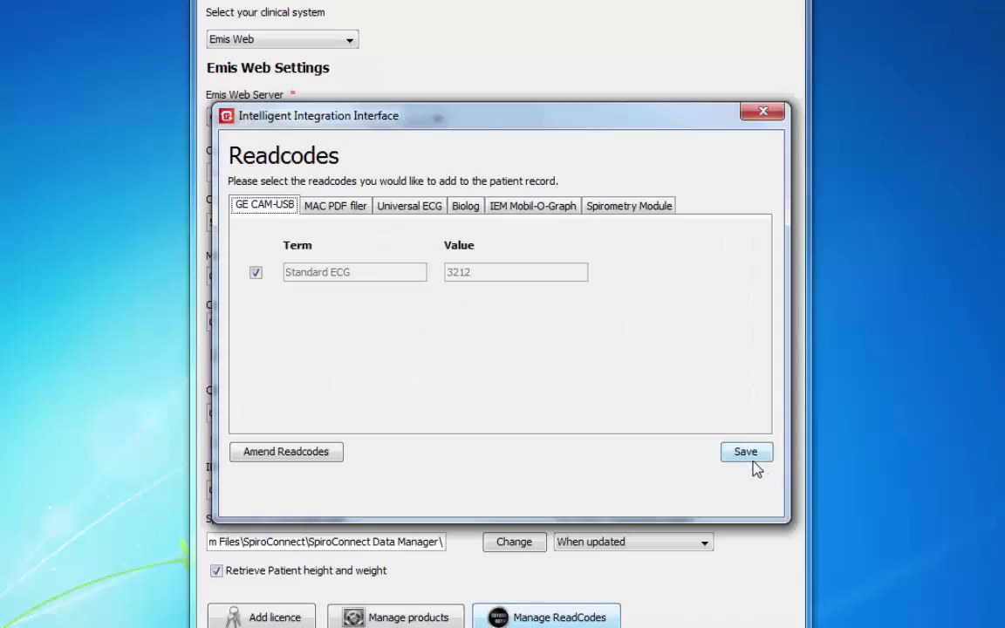
{"action": "left_click", "coordinate": [748, 454]}
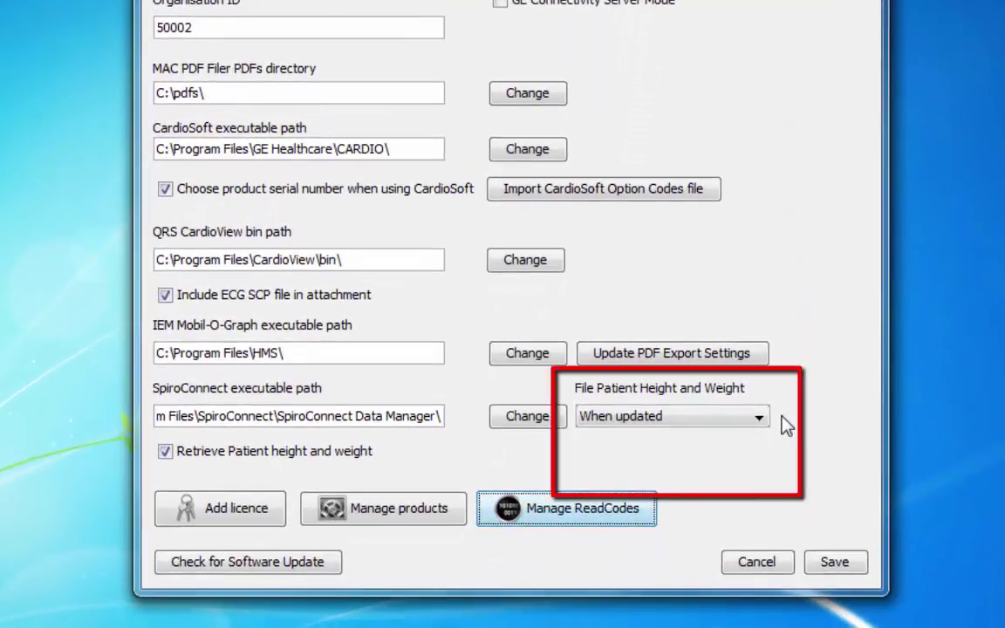
- Set File Patient Height and Weight to 'When updated' and save the settings
{"action": "left_click", "coordinate": [760, 420]}
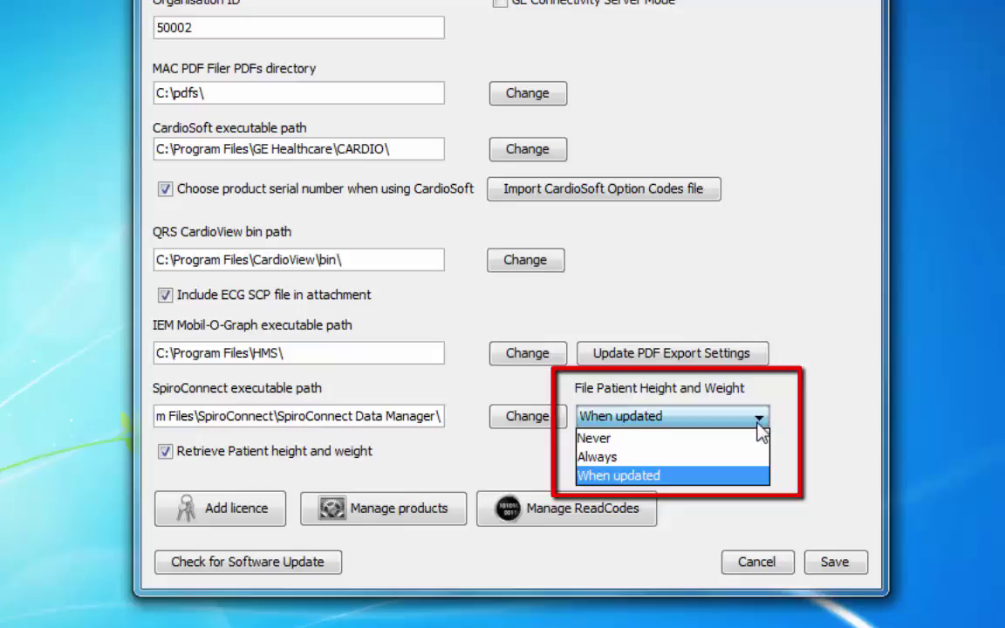
{"action": "left_click", "coordinate": [761, 476]}
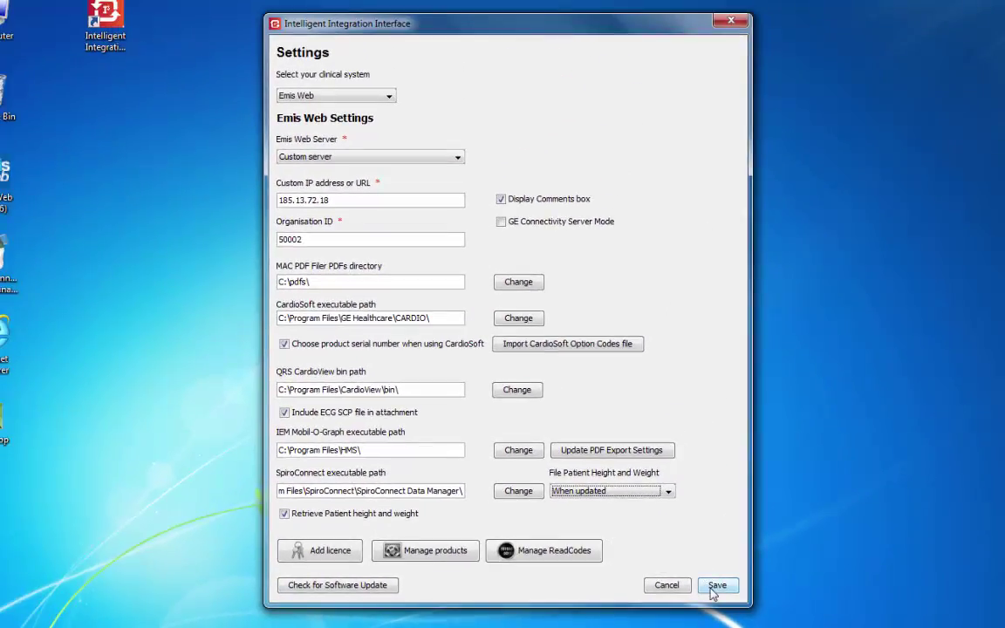
{"action": "left_click", "coordinate": [793, 574]}
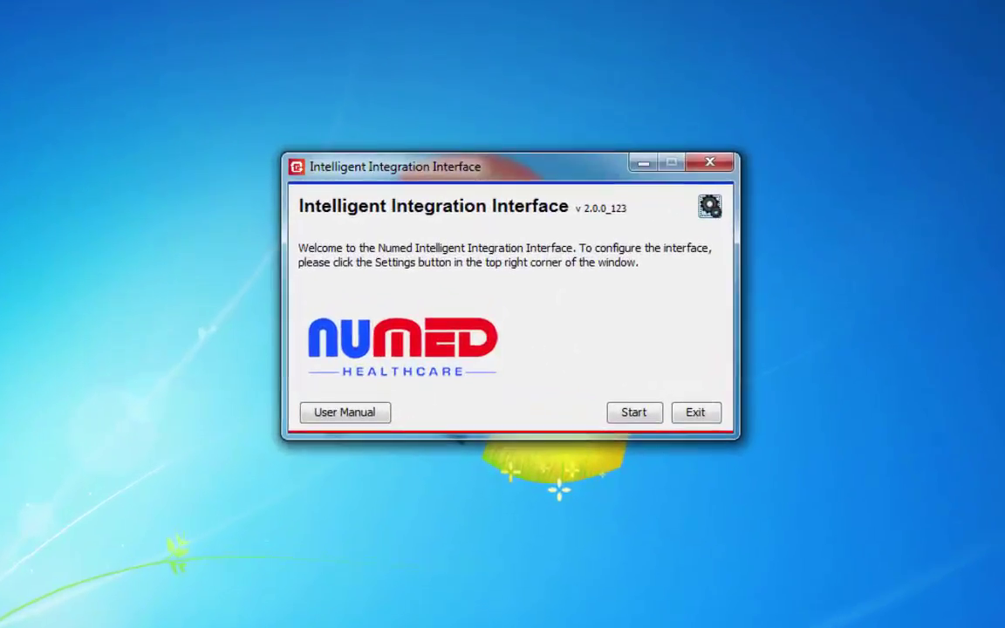